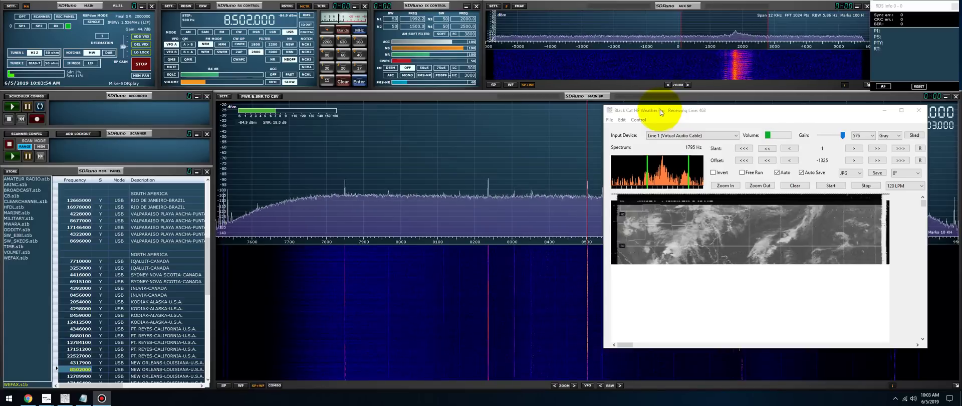
Bring up the Black Cat HF Weather Fax product page in Chrome and highlight its registration price.
{"action": "left_click", "coordinate": [28, 398]}
{"action": "scroll", "coordinate": [153, 221], "scroll_direction": "down", "scroll_amount": 3}
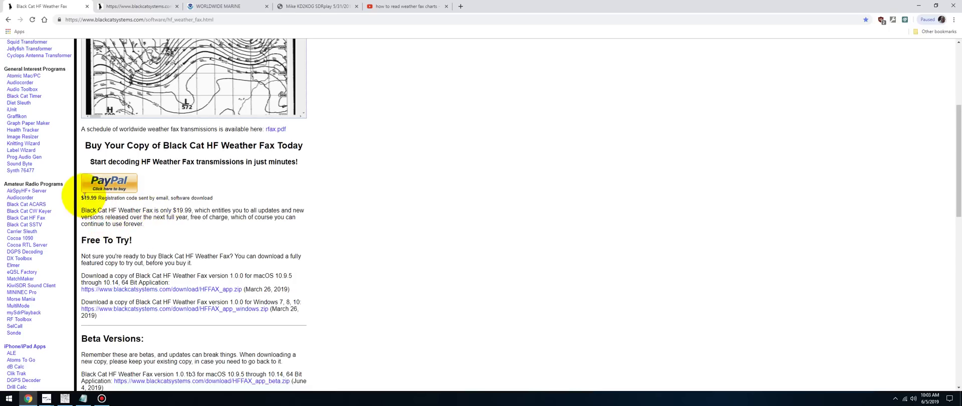
{"action": "left_click_drag", "start_coordinate": [84, 196], "coordinate": [212, 198]}
{"action": "scroll", "coordinate": [165, 177], "scroll_direction": "up", "scroll_amount": 3}
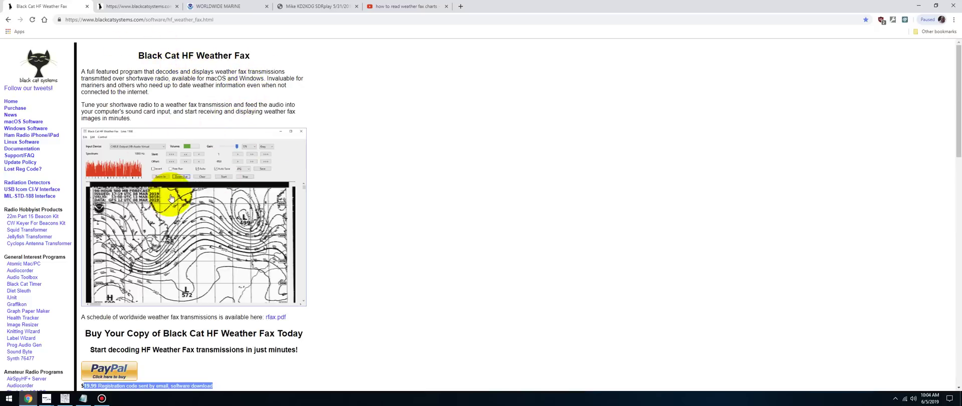
Switch to the SDRPlay members' promo page and highlight the half-price $9.99 offer.
{"action": "left_click", "coordinate": [154, 5]}
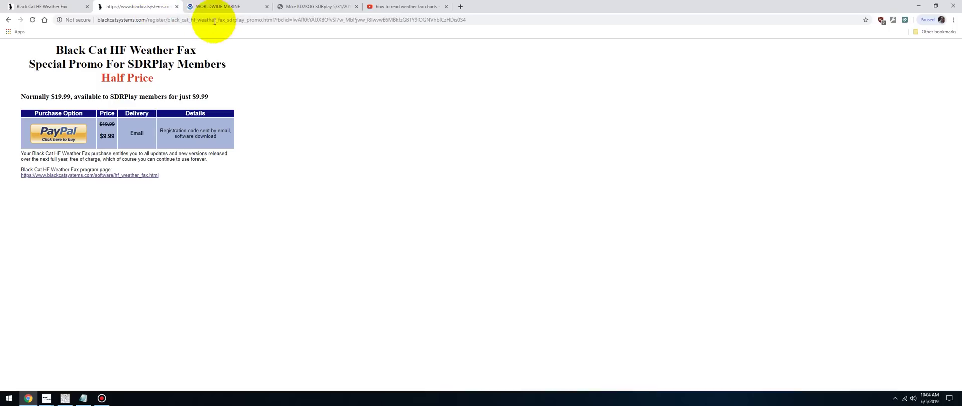
{"action": "left_click_drag", "start_coordinate": [210, 96], "coordinate": [12, 75]}
{"action": "left_click_drag", "start_coordinate": [196, 96], "coordinate": [218, 102]}
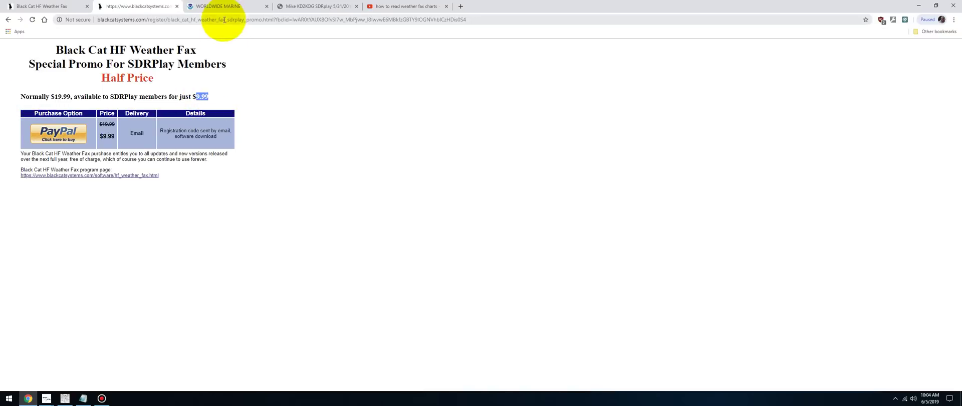
Open NOAA's rfax.pdf schedule, highlighting the BROADCAST SCHEDULES title and the PDF's web address.
{"action": "left_click", "coordinate": [237, 10]}
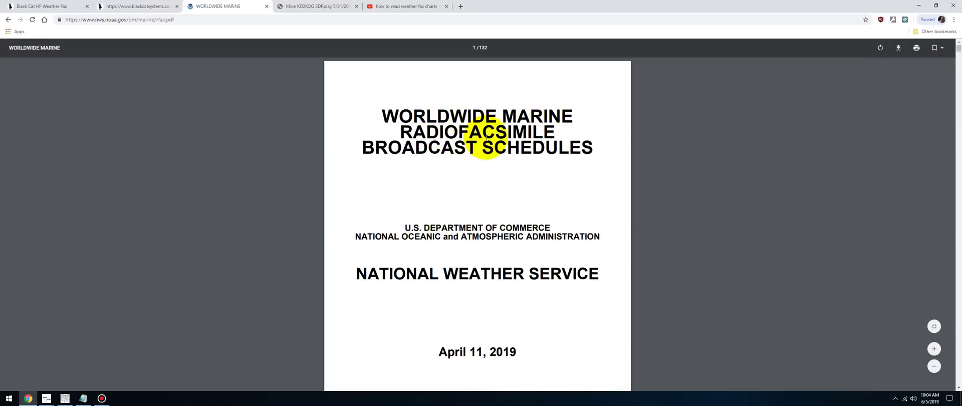
{"action": "left_click_drag", "start_coordinate": [402, 148], "coordinate": [573, 149]}
{"action": "scroll", "coordinate": [453, 200], "scroll_direction": "down", "scroll_amount": 3}
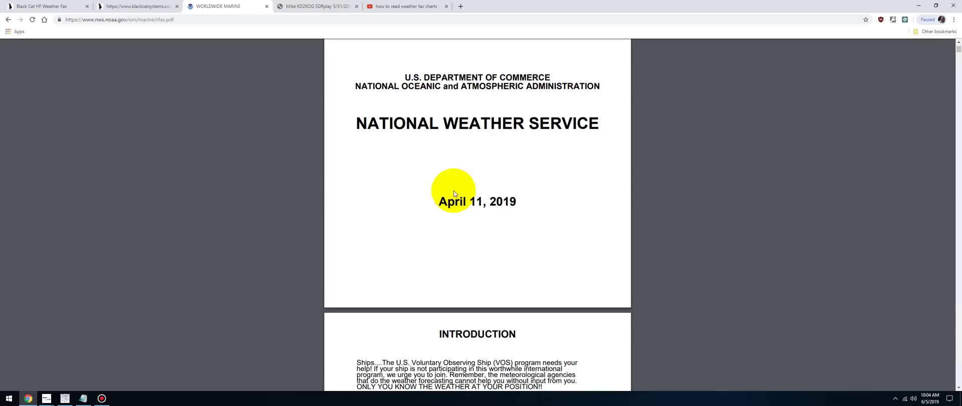
{"action": "scroll", "coordinate": [326, 135], "scroll_direction": "up", "scroll_amount": 3}
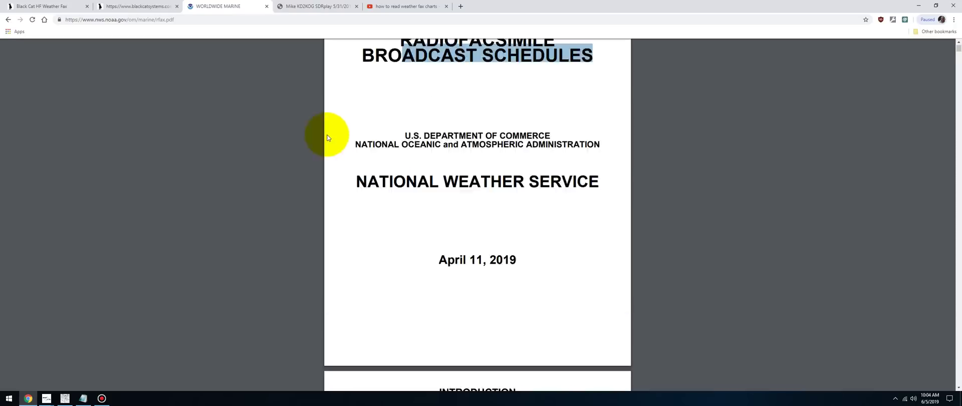
{"action": "triple_click", "coordinate": [151, 22]}
Scroll past the April 11, 2019 publication date to the table of contents and Cape Naval schedule.
{"action": "scroll", "coordinate": [445, 273], "scroll_direction": "down", "scroll_amount": 2}
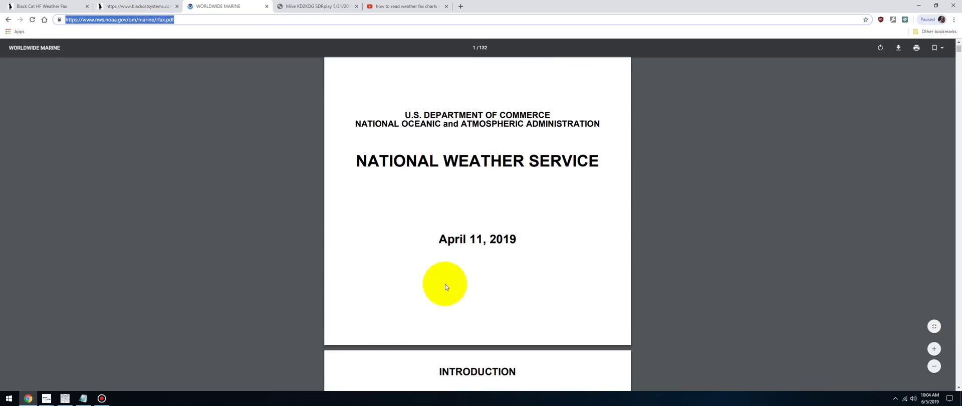
{"action": "left_click_drag", "start_coordinate": [516, 238], "coordinate": [455, 251]}
{"action": "scroll", "coordinate": [455, 246], "scroll_direction": "down", "scroll_amount": 10}
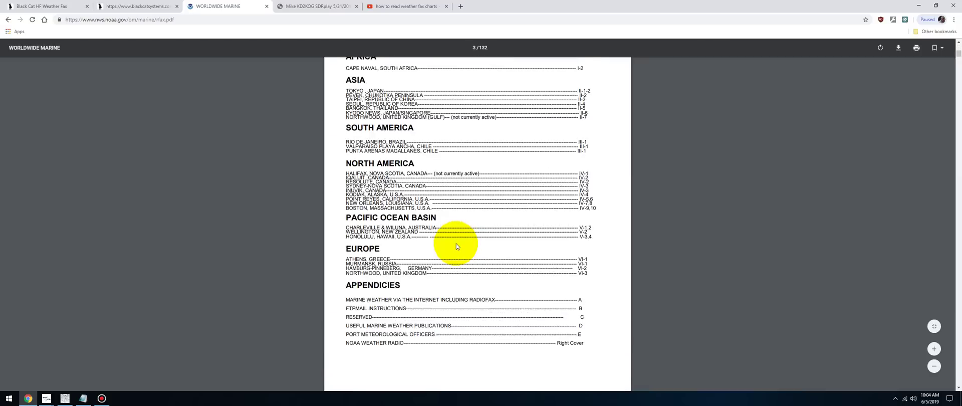
{"action": "scroll", "coordinate": [455, 246], "scroll_direction": "down", "scroll_amount": 1}
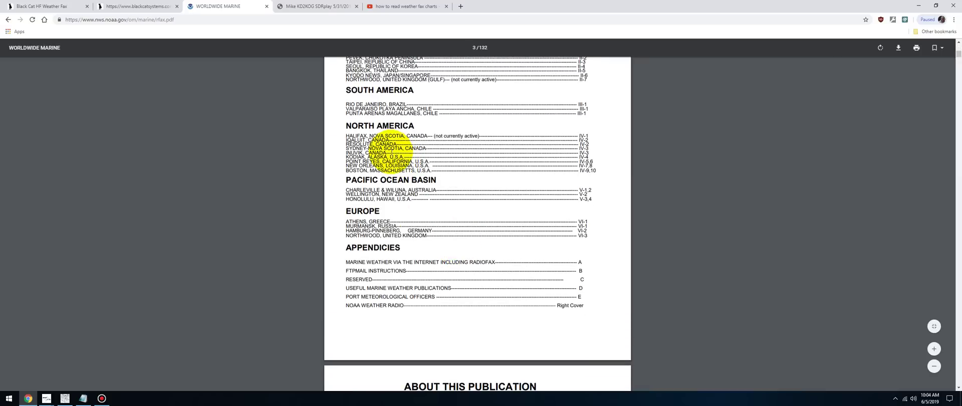
{"action": "scroll", "coordinate": [390, 149], "scroll_direction": "down", "scroll_amount": 20}
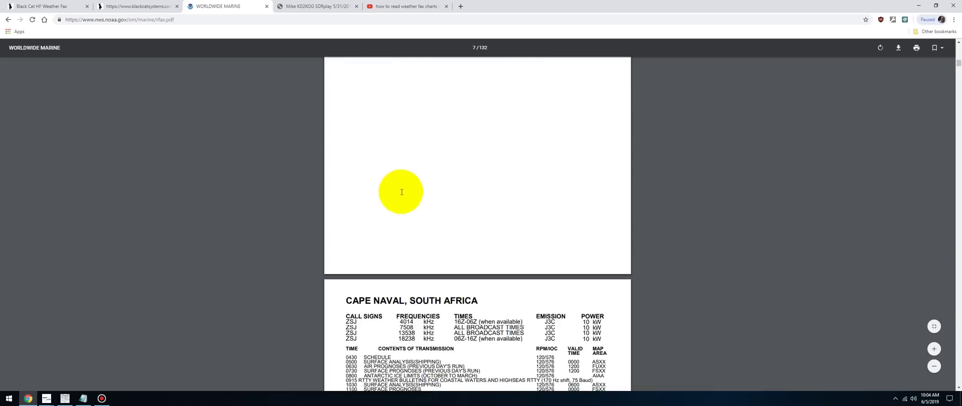
{"action": "scroll", "coordinate": [400, 192], "scroll_direction": "up", "scroll_amount": 6}
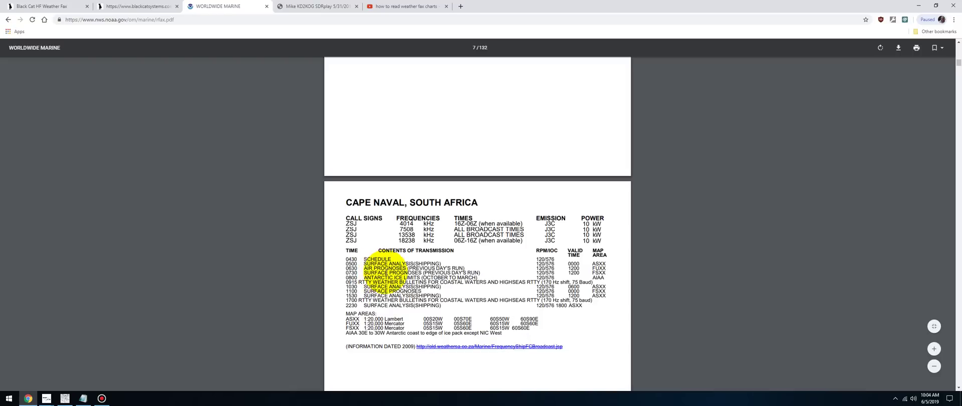
{"action": "scroll", "coordinate": [391, 273], "scroll_direction": "up", "scroll_amount": 20}
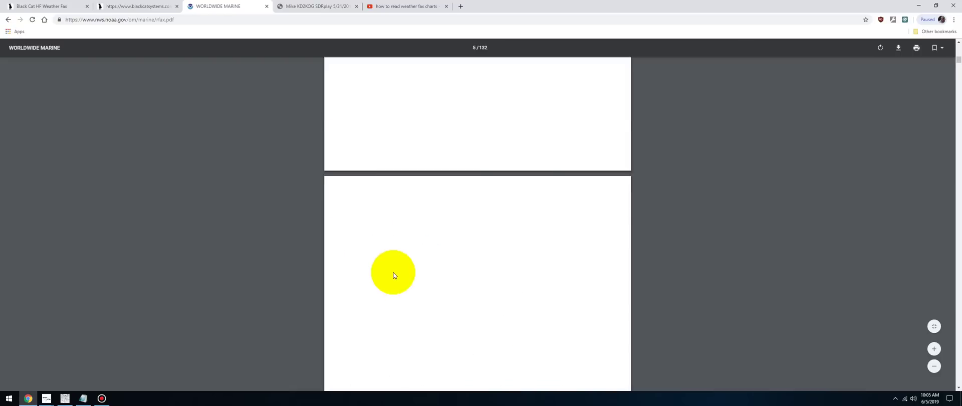
{"action": "left_click", "coordinate": [301, 6]}
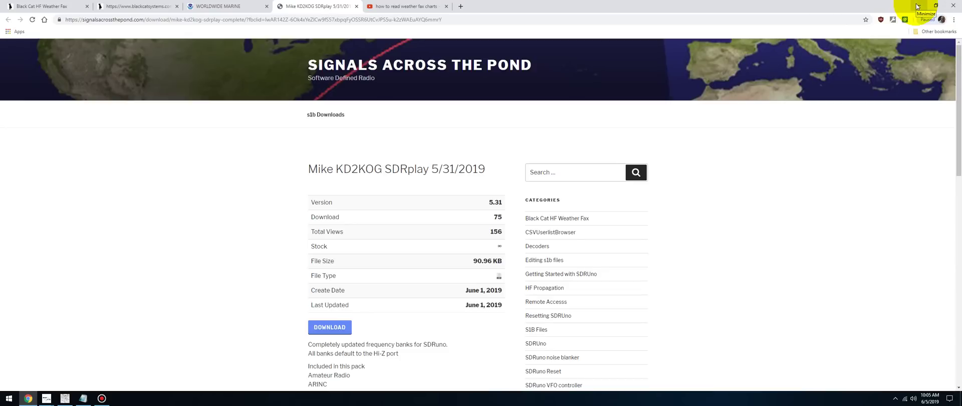
{"action": "left_click", "coordinate": [248, 7]}
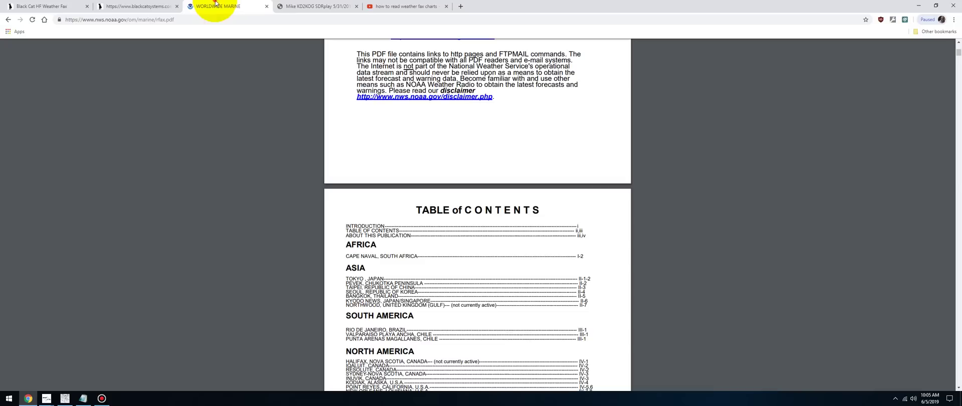
{"action": "scroll", "coordinate": [451, 165], "scroll_direction": "up", "scroll_amount": 15}
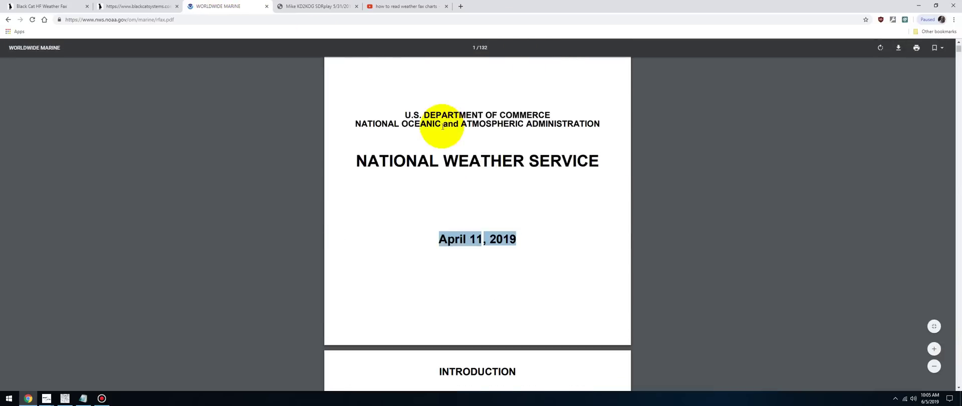
{"action": "scroll", "coordinate": [439, 138], "scroll_direction": "down", "scroll_amount": 20}
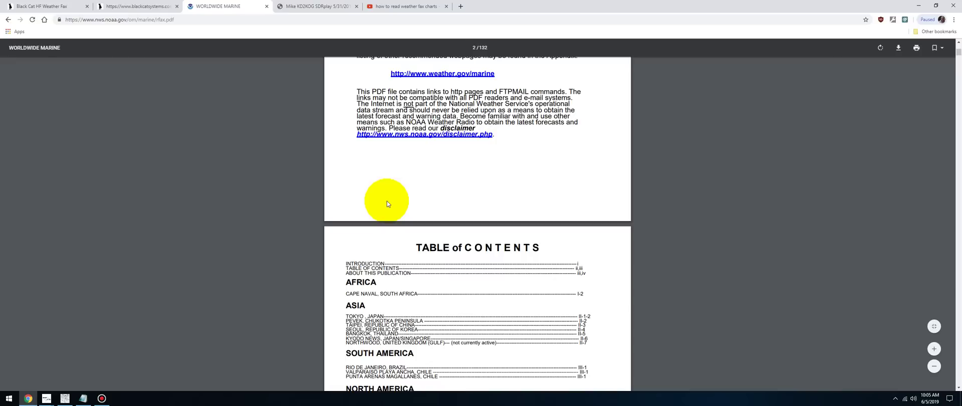
Show the YouTube results for 'how to read weather fax charts', then minimize Chrome to reveal SDRuno.
{"action": "left_click", "coordinate": [394, 5]}
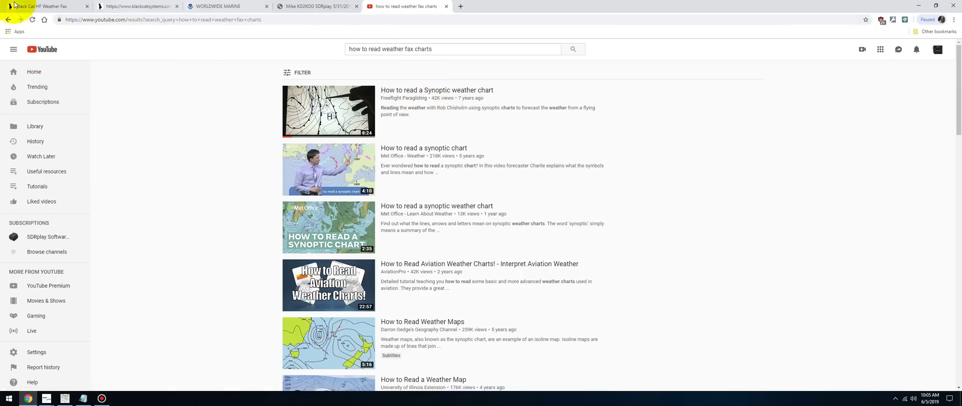
{"action": "left_click", "coordinate": [916, 5]}
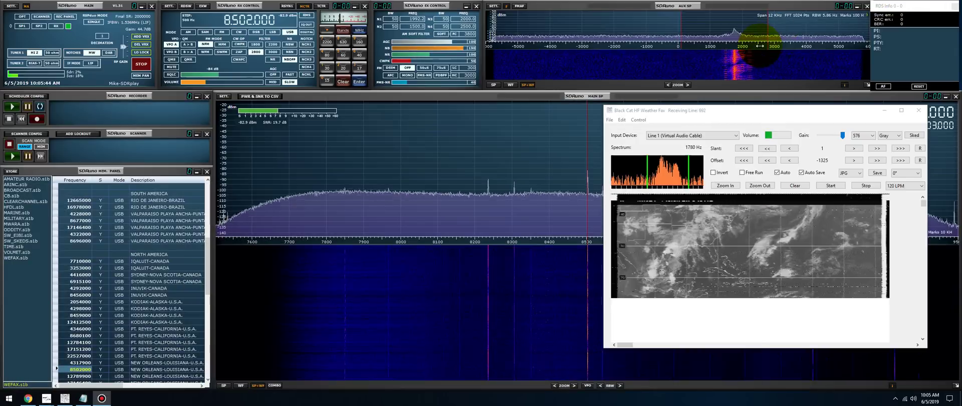
Open SDRuno's RX Settings to see audio routed to Line 1 (Virtual Audio Cable).
{"action": "left_click", "coordinate": [168, 9]}
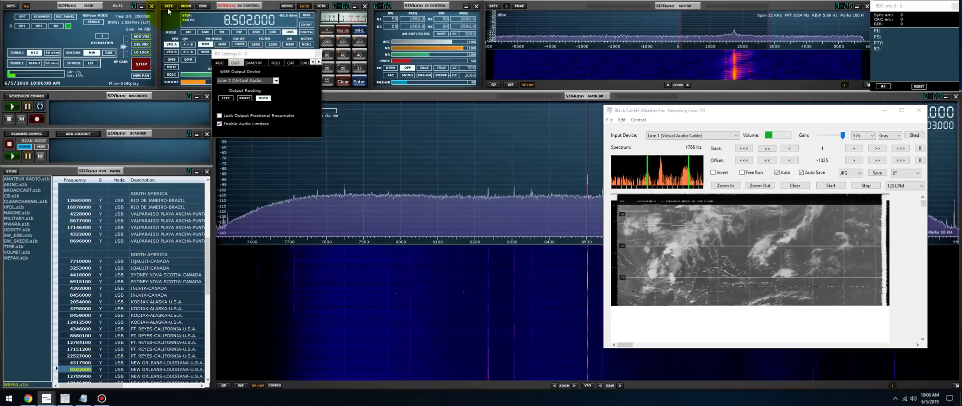
Keep Line 1 (Virtual Audio Cable) as SDRuno's WME output device and close RX Settings.
{"action": "left_click", "coordinate": [241, 81]}
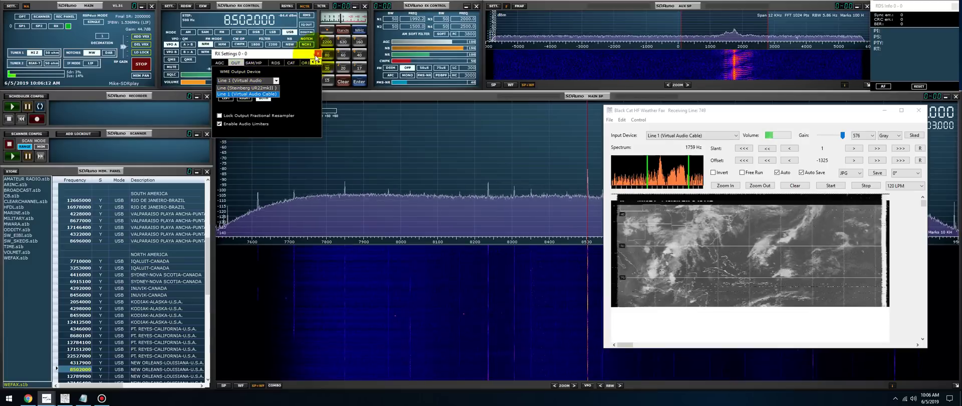
{"action": "left_click", "coordinate": [245, 94]}
{"action": "left_click", "coordinate": [320, 53]}
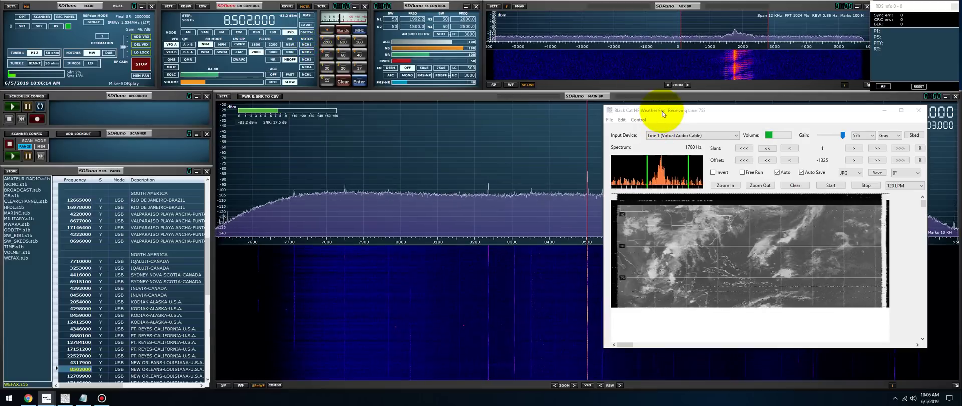
Center the weather fax window and keep Line 1 (Virtual Audio Cable) as its input device.
{"action": "left_click_drag", "start_coordinate": [661, 111], "coordinate": [397, 108]}
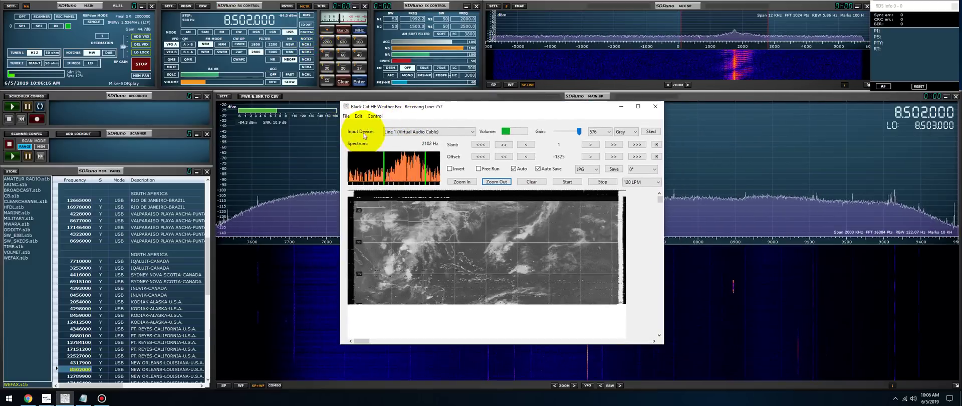
{"action": "left_click", "coordinate": [408, 131]}
{"action": "left_click", "coordinate": [409, 139]}
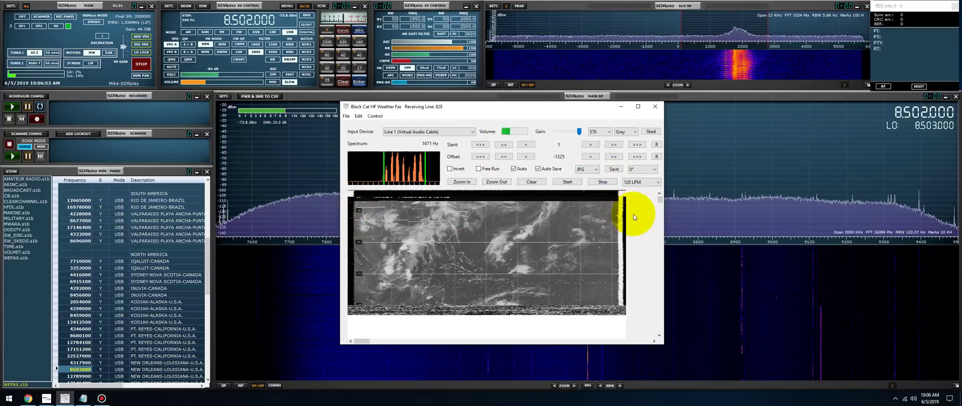
{"action": "mouse_move", "coordinate": [530, 118]}
{"action": "left_mouse_down"}
{"action": "mouse_move", "coordinate": [394, 117]}
{"action": "mouse_move", "coordinate": [530, 126]}
{"action": "left_mouse_up"}
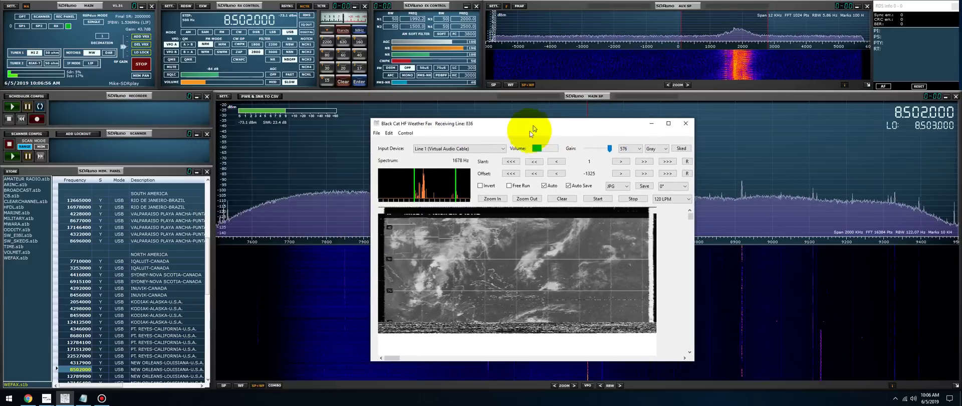
Open Fax Transmission Schedules, place it right of the fax decoder, and browse the station list.
{"action": "left_click", "coordinate": [681, 150]}
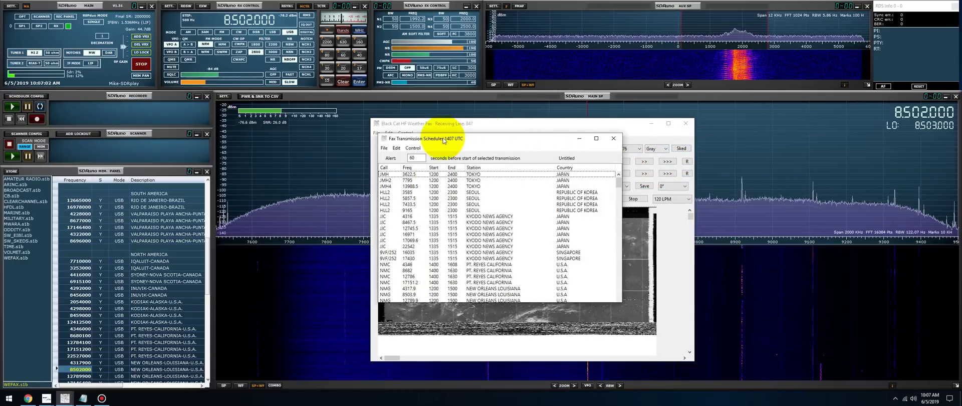
{"action": "left_click_drag", "start_coordinate": [434, 140], "coordinate": [758, 119]}
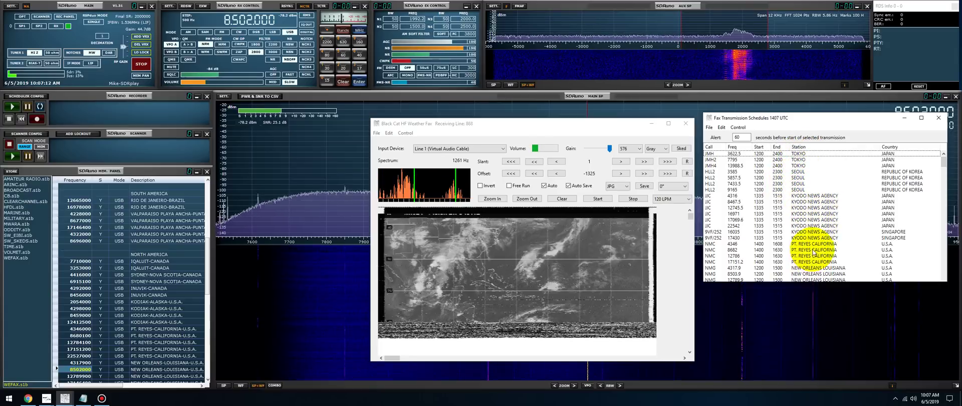
{"action": "scroll", "coordinate": [802, 213], "scroll_direction": "down", "scroll_amount": 3}
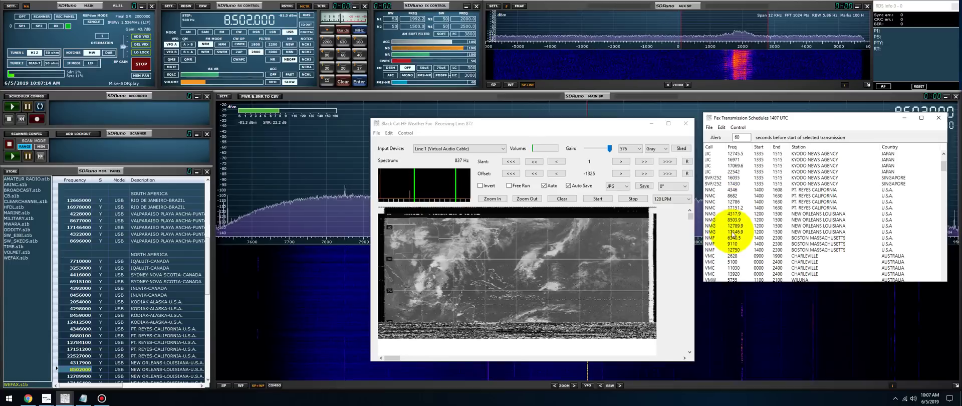
{"action": "scroll", "coordinate": [730, 231], "scroll_direction": "up", "scroll_amount": 3}
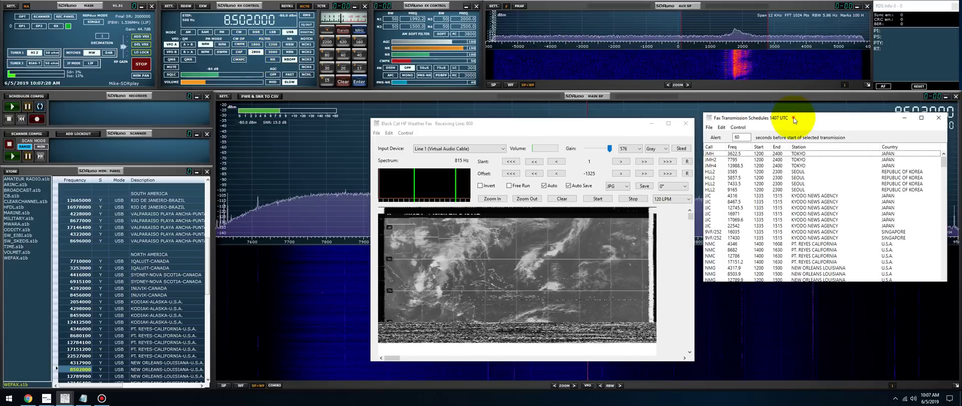
Rearrange the schedule window and move the fax decoder up and to the left.
{"action": "left_click_drag", "start_coordinate": [794, 120], "coordinate": [789, 125]}
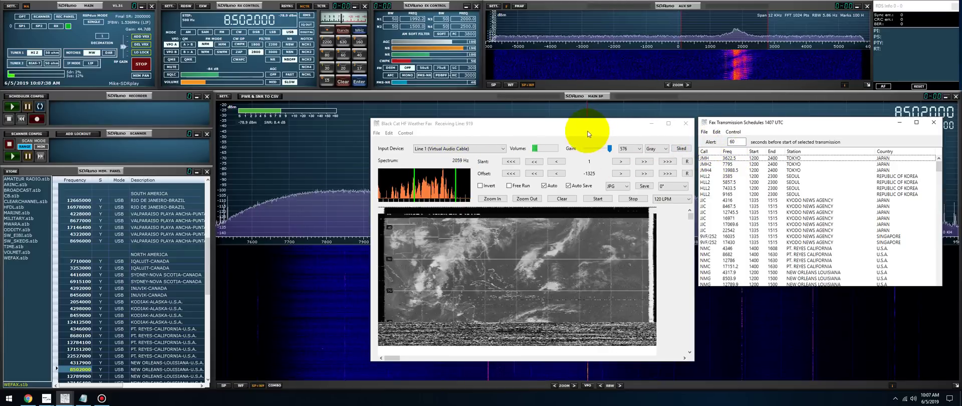
{"action": "left_click_drag", "start_coordinate": [581, 96], "coordinate": [578, 87]}
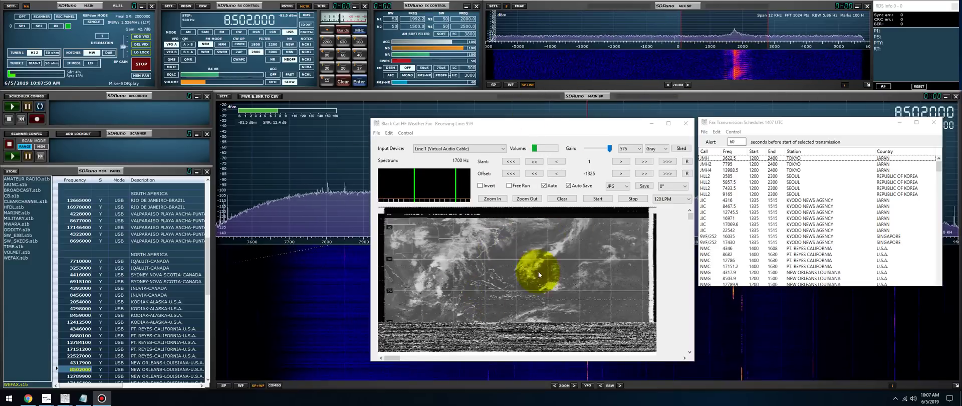
{"action": "left_click_drag", "start_coordinate": [500, 124], "coordinate": [343, 99]}
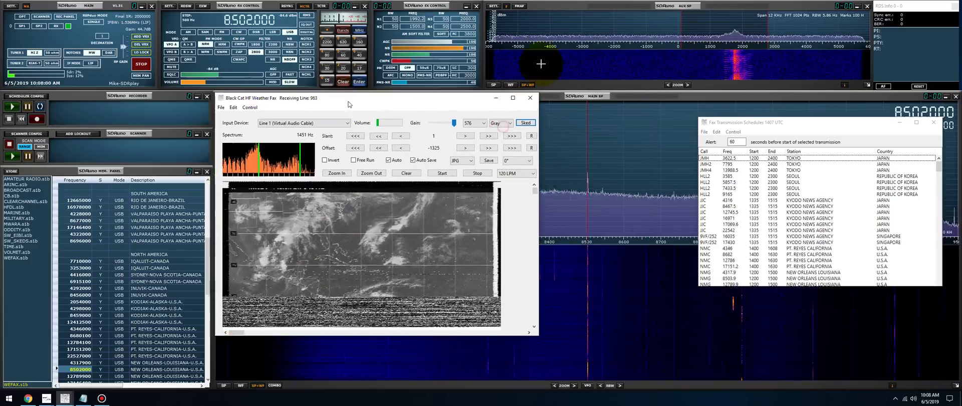
Zoom the AUX spectrum twice to a 3 kHz span on the fax tones, then park the decoder lower right.
{"action": "left_click", "coordinate": [687, 85]}
{"action": "left_click", "coordinate": [687, 84]}
{"action": "left_click_drag", "start_coordinate": [744, 34], "coordinate": [480, 65]}
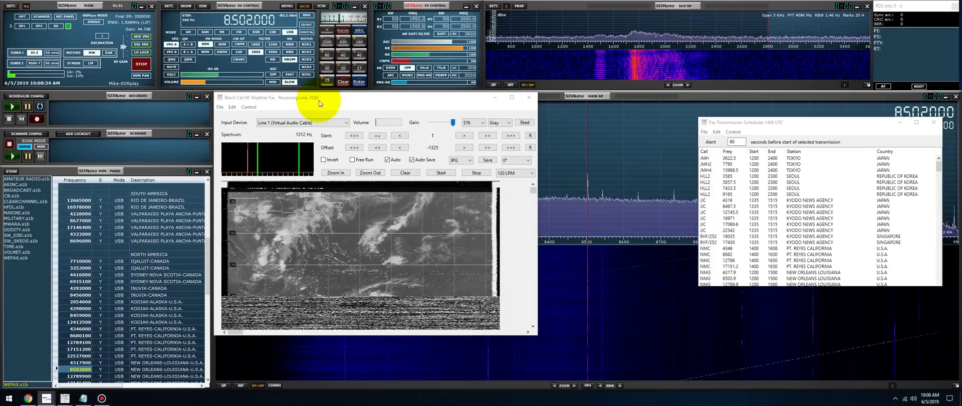
{"action": "left_click_drag", "start_coordinate": [410, 104], "coordinate": [679, 313]}
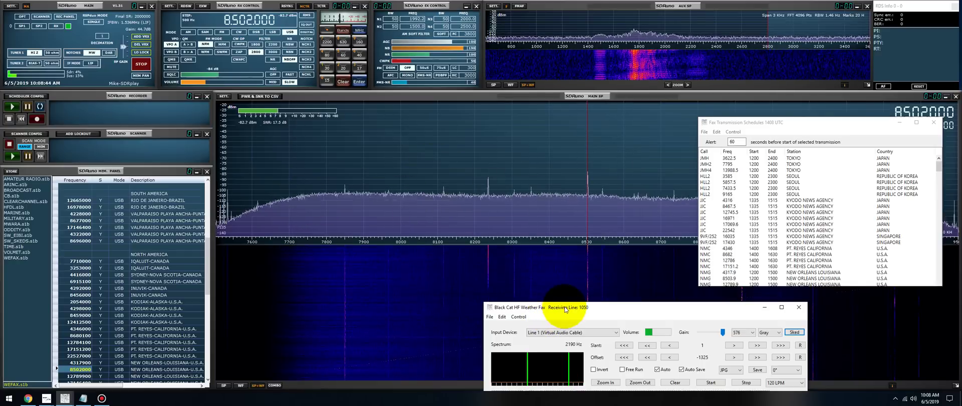
Zoom the main spectrum to 62.5 kHz around 8502 kHz and raise RF gain to about 62.8 dB.
{"action": "left_click_drag", "start_coordinate": [565, 310], "coordinate": [125, 124]}
{"action": "left_click", "coordinate": [490, 129]}
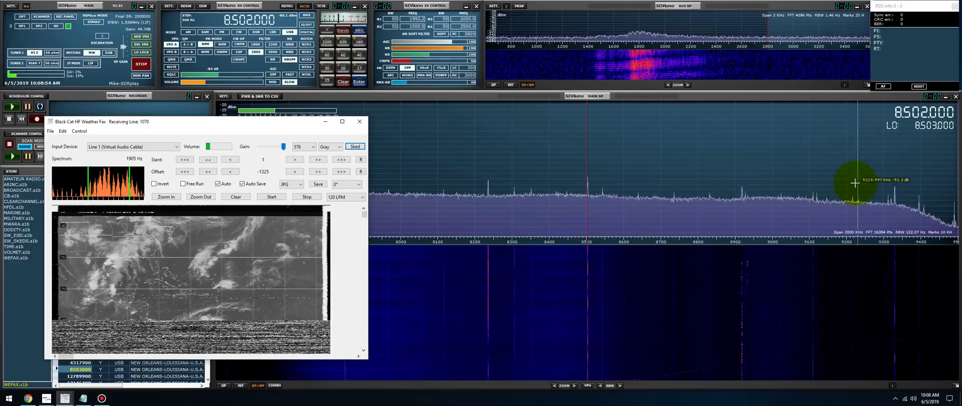
{"action": "scroll", "coordinate": [119, 43], "scroll_direction": "up", "scroll_amount": 5}
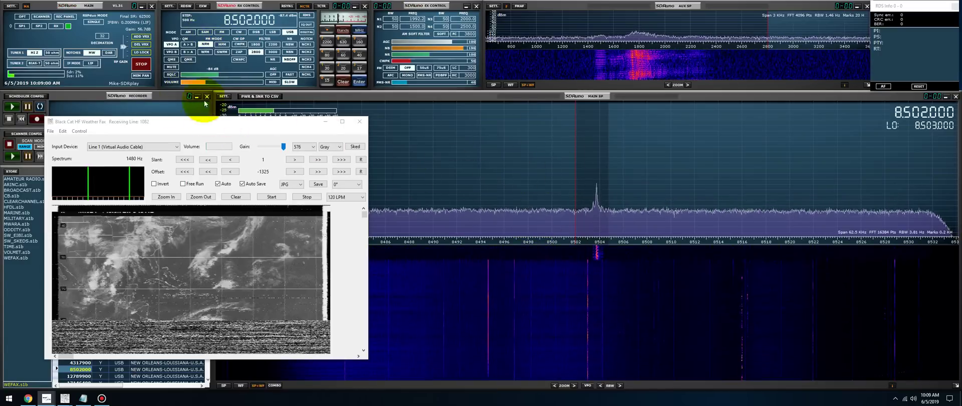
{"action": "left_click_drag", "start_coordinate": [222, 133], "coordinate": [241, 162]}
{"action": "left_click_drag", "start_coordinate": [123, 47], "coordinate": [125, 43]}
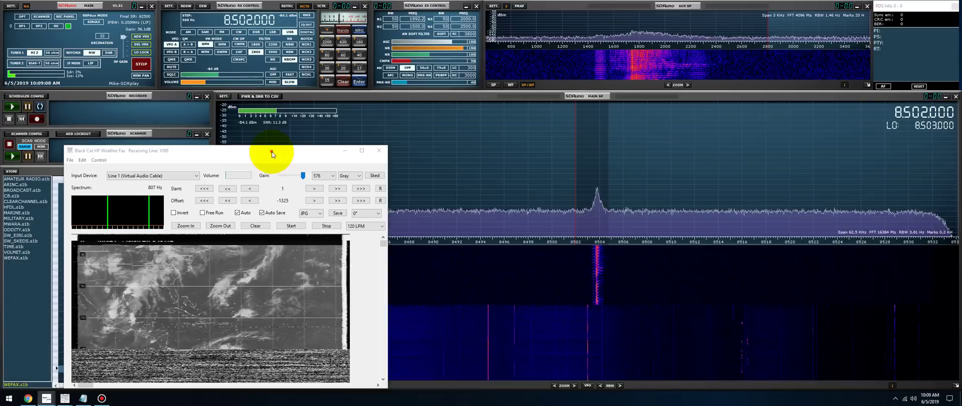
{"action": "left_click_drag", "start_coordinate": [281, 148], "coordinate": [389, 80]}
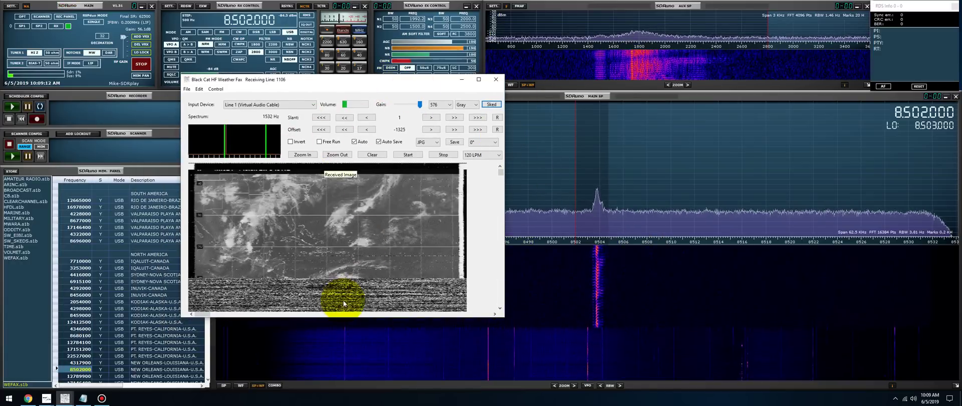
Stop fax reception and clear the old chart from the weather fax decoder.
{"action": "left_click", "coordinate": [440, 155]}
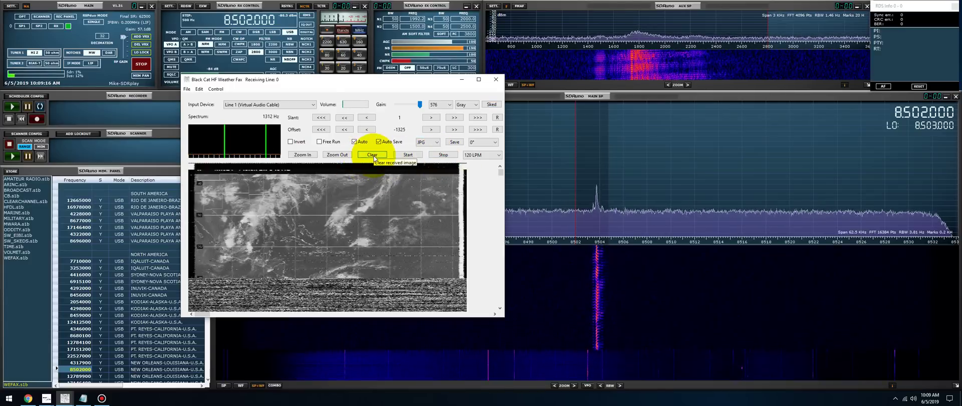
{"action": "left_click", "coordinate": [372, 154]}
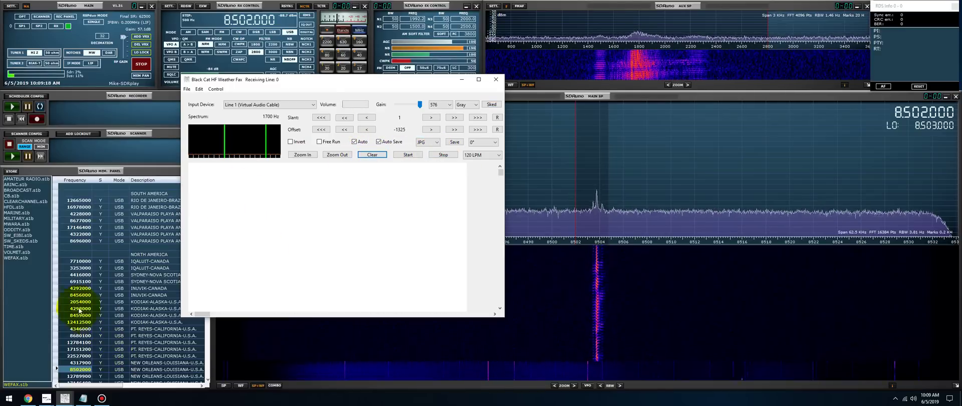
{"action": "scroll", "coordinate": [77, 307], "scroll_direction": "down", "scroll_amount": 2}
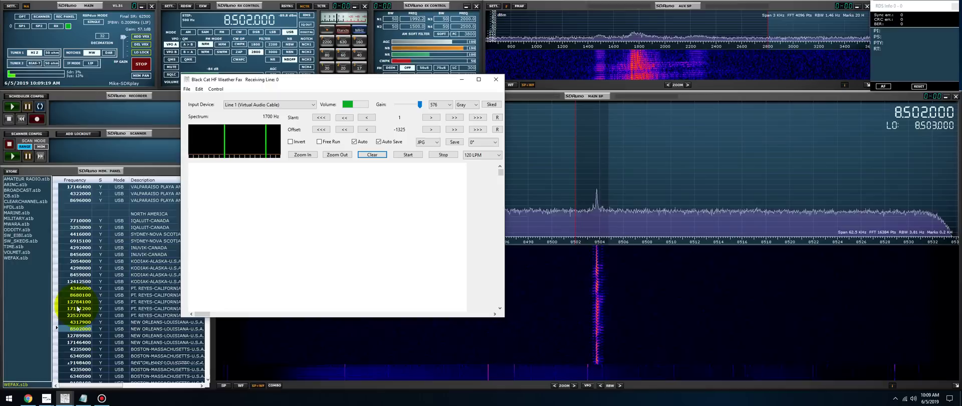
{"action": "left_click", "coordinate": [445, 156]}
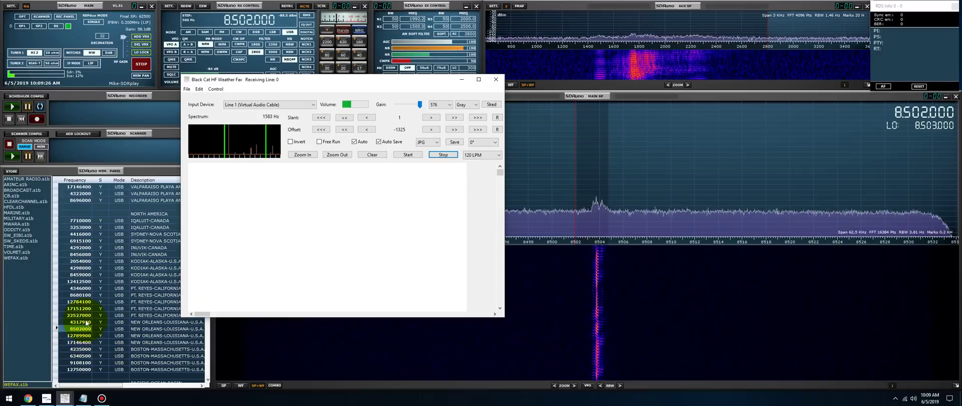
Tune to the 9108.1 kHz Boston memory entry and set MAIN SP decimation to 32 (62.5 kHz).
{"action": "double_click", "coordinate": [78, 356]}
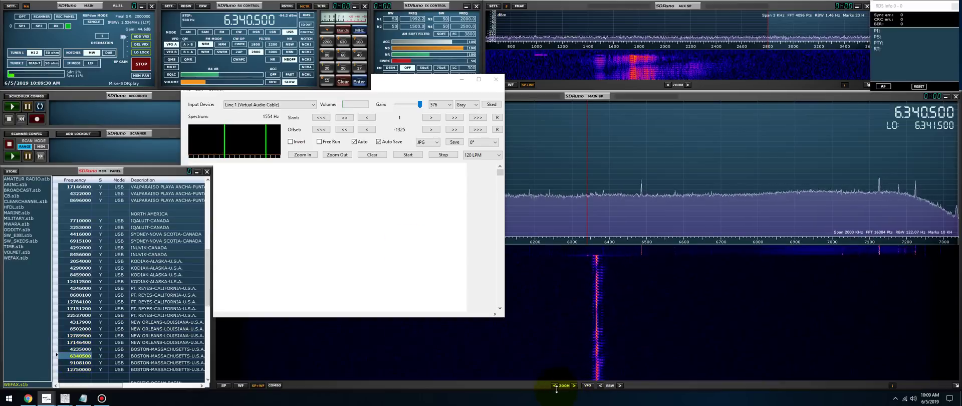
{"action": "left_click", "coordinate": [597, 144]}
{"action": "double_click", "coordinate": [79, 362]}
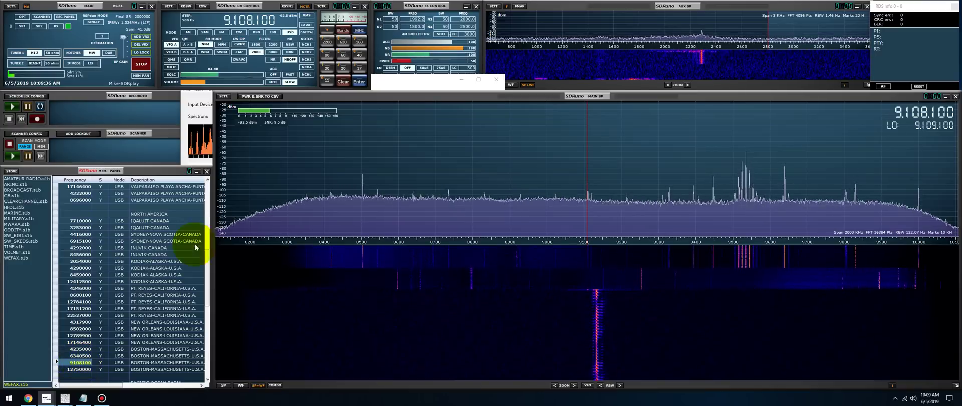
{"action": "left_click", "coordinate": [242, 30]}
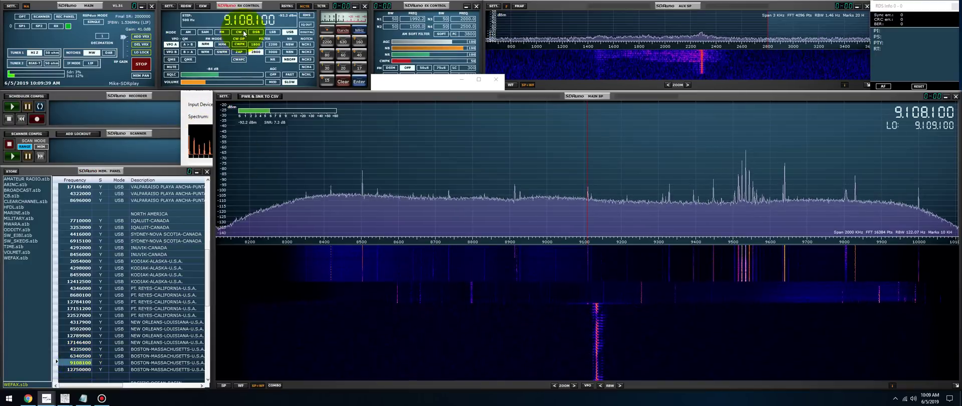
{"action": "left_click", "coordinate": [103, 36]}
{"action": "left_click", "coordinate": [116, 84]}
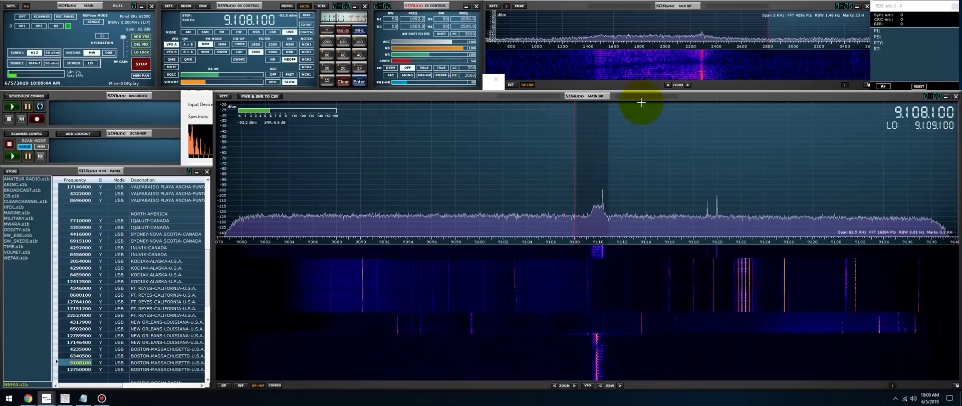
Bring the fax decoder forward and check the File > Receive Image Directory save folder.
{"action": "mouse_move", "coordinate": [65, 397]}
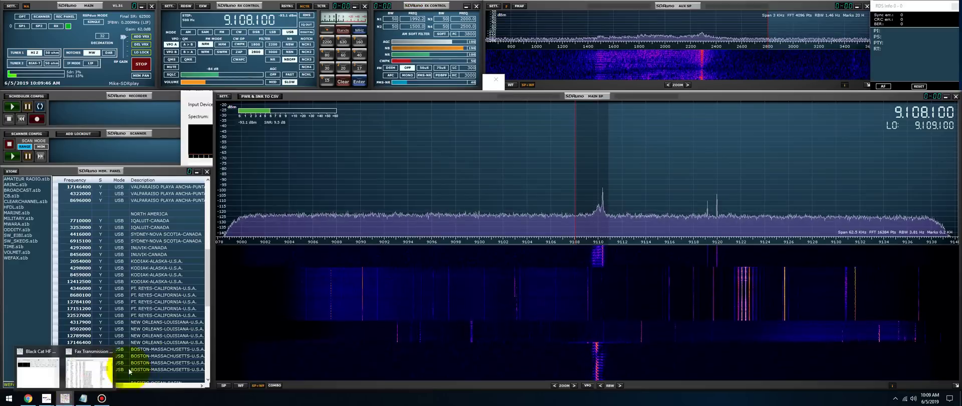
{"action": "left_click", "coordinate": [41, 357]}
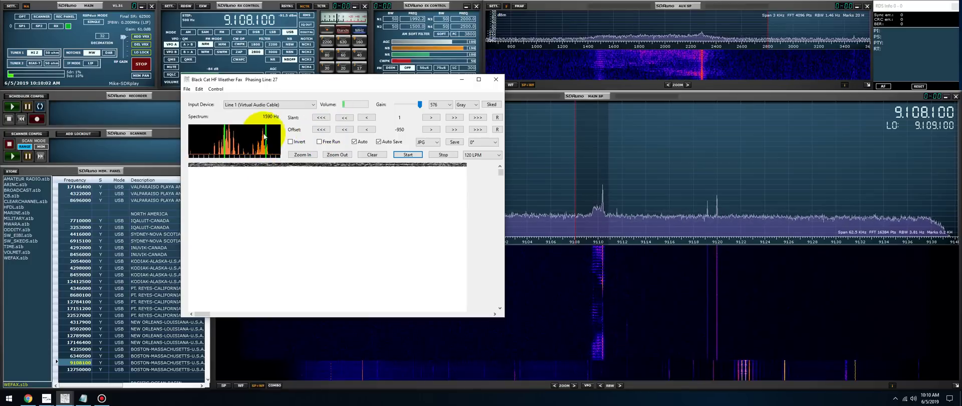
{"action": "left_click", "coordinate": [188, 91]}
{"action": "left_click", "coordinate": [205, 114]}
{"action": "left_click", "coordinate": [423, 260]}
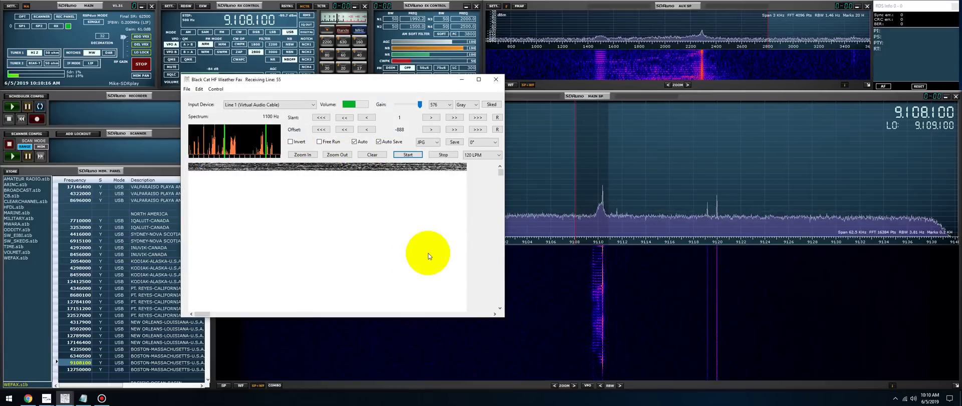
Open the Downloads folder of saved fax images in File Explorer.
{"action": "left_click", "coordinate": [9, 398]}
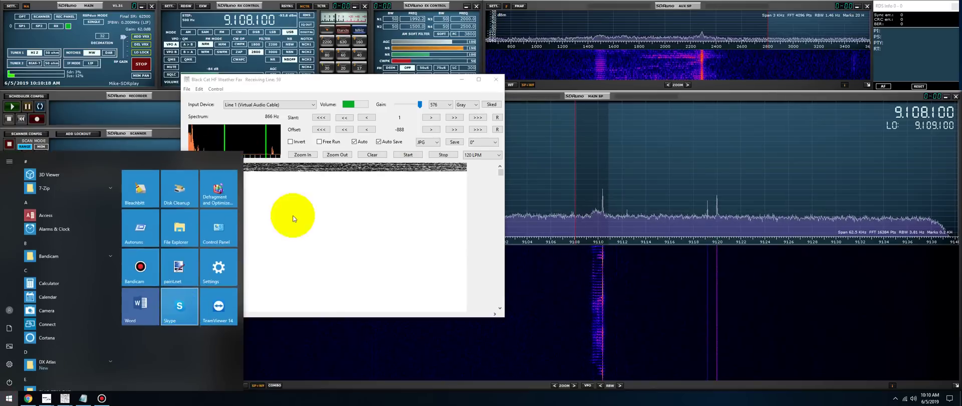
{"action": "left_click", "coordinate": [181, 225]}
{"action": "left_click", "coordinate": [358, 118]}
{"action": "double_click", "coordinate": [358, 117]}
View the saved weather fax charts one after another, then close the image viewer.
{"action": "double_click", "coordinate": [417, 116]}
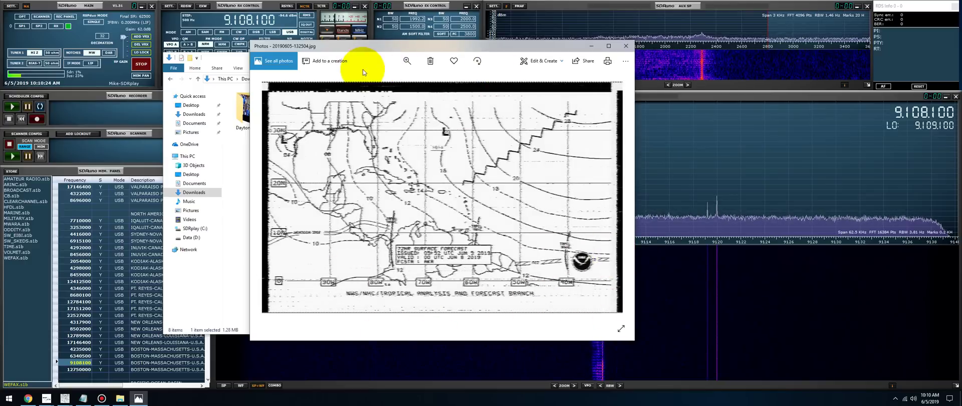
{"action": "key", "text": "Right"}
{"action": "key", "text": "Right"}
{"action": "key", "text": "Right"}
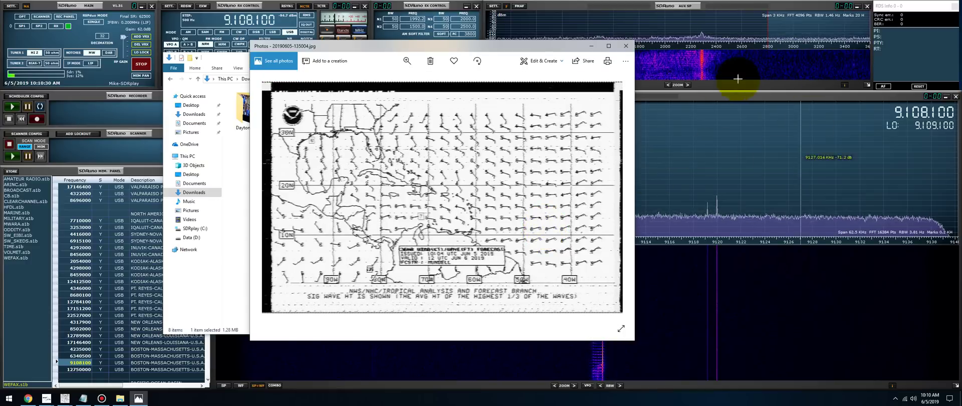
{"action": "left_click", "coordinate": [625, 46]}
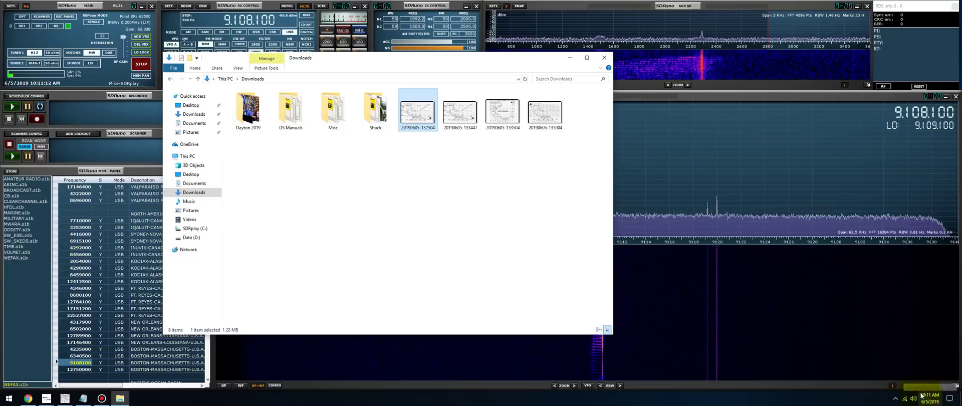
Minimize Explorer, then start, stop and clear the partial fax image in Black Cat.
{"action": "left_click", "coordinate": [562, 71]}
{"action": "left_click", "coordinate": [376, 215]}
{"action": "left_click", "coordinate": [408, 154]}
{"action": "left_click", "coordinate": [443, 154]}
{"action": "left_click", "coordinate": [372, 154]}
Tune through the Kyodo News stations: 17069600, 22542000, 12745500, 8467500 and 4316000.
{"action": "scroll", "coordinate": [102, 268], "scroll_direction": "up", "scroll_amount": 3}
{"action": "scroll", "coordinate": [105, 265], "scroll_direction": "up", "scroll_amount": 5}
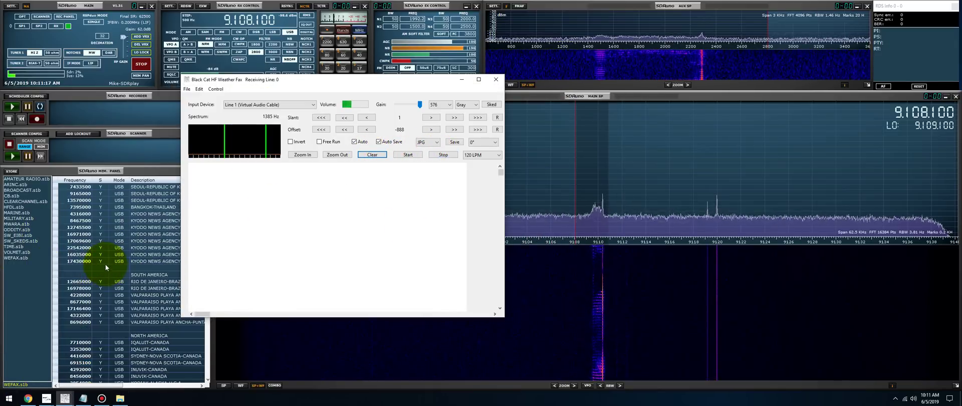
{"action": "double_click", "coordinate": [72, 261]}
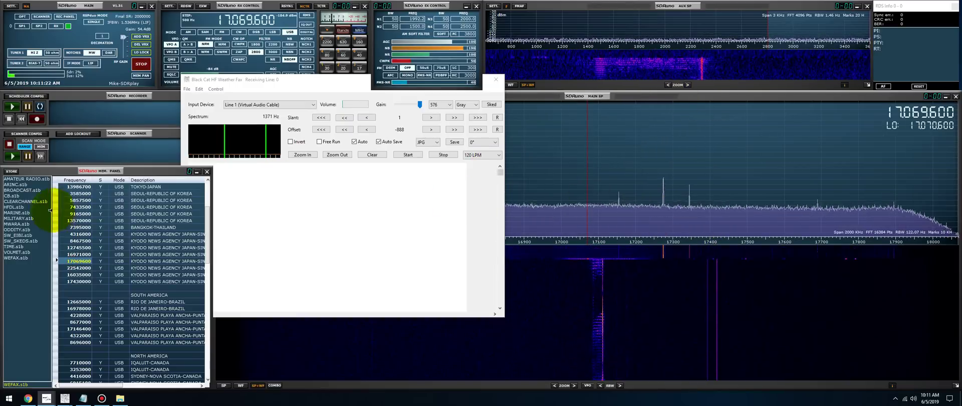
{"action": "double_click", "coordinate": [75, 268]}
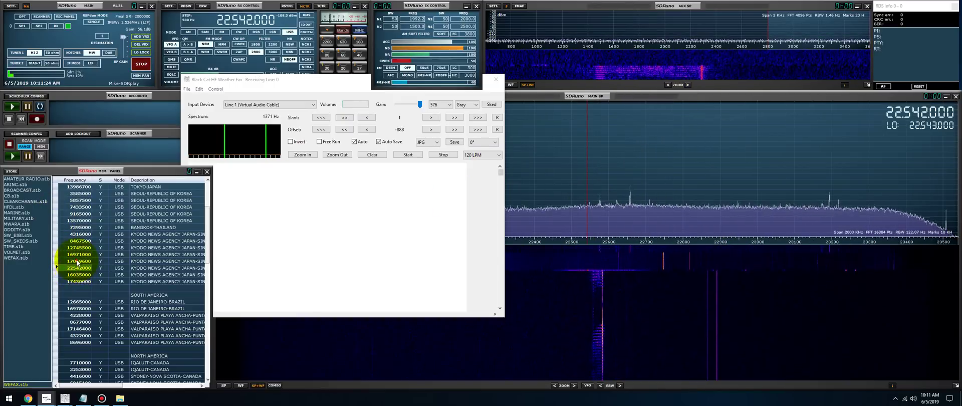
{"action": "double_click", "coordinate": [75, 261]}
{"action": "double_click", "coordinate": [78, 247]}
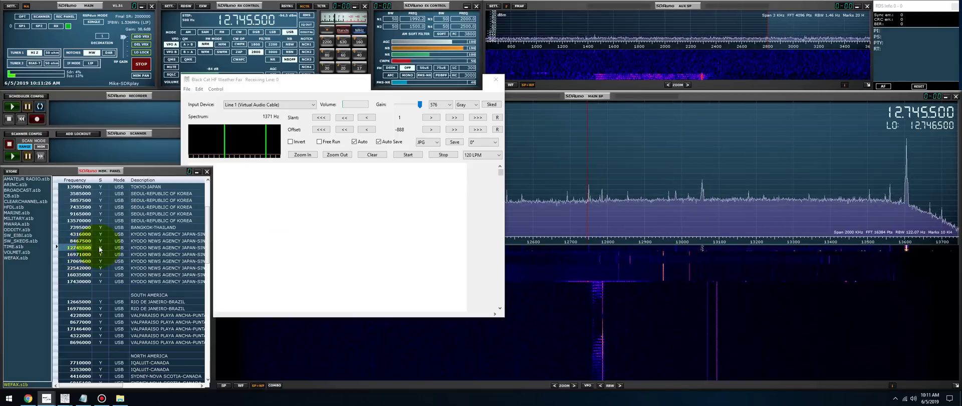
{"action": "left_click", "coordinate": [667, 85]}
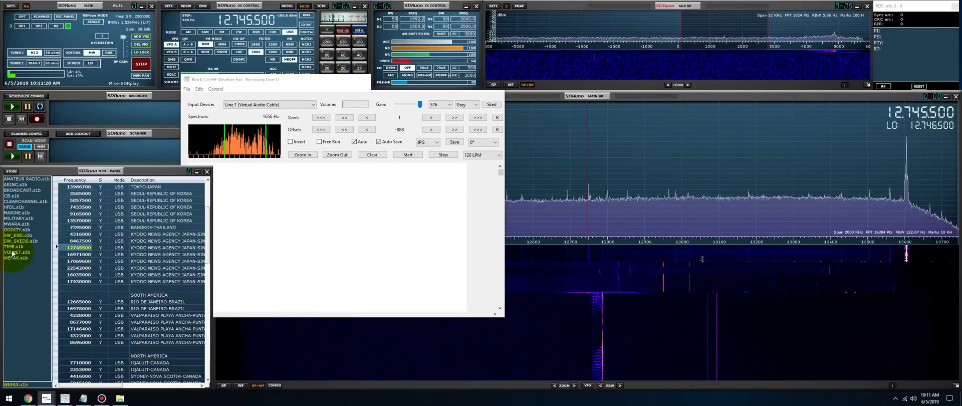
{"action": "double_click", "coordinate": [80, 240]}
{"action": "double_click", "coordinate": [85, 234]}
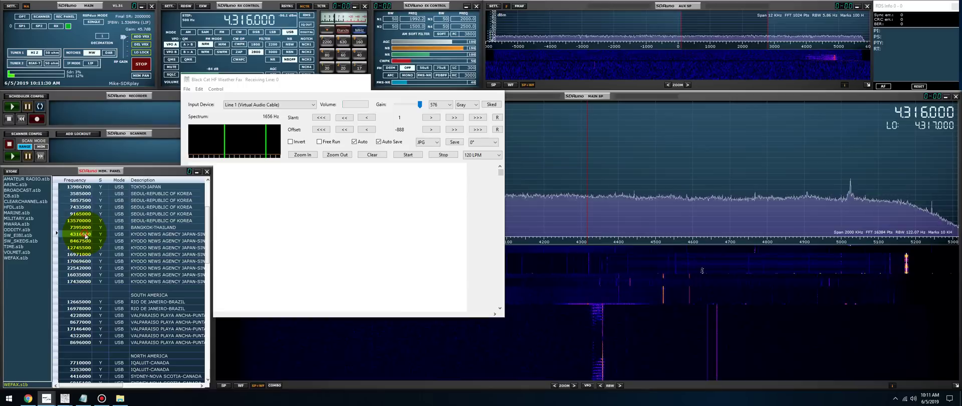
Tune Bangkok 7395000, Seoul stations 13570000–3585000, then Tokyo 13986700 and 7793200.
{"action": "double_click", "coordinate": [80, 226]}
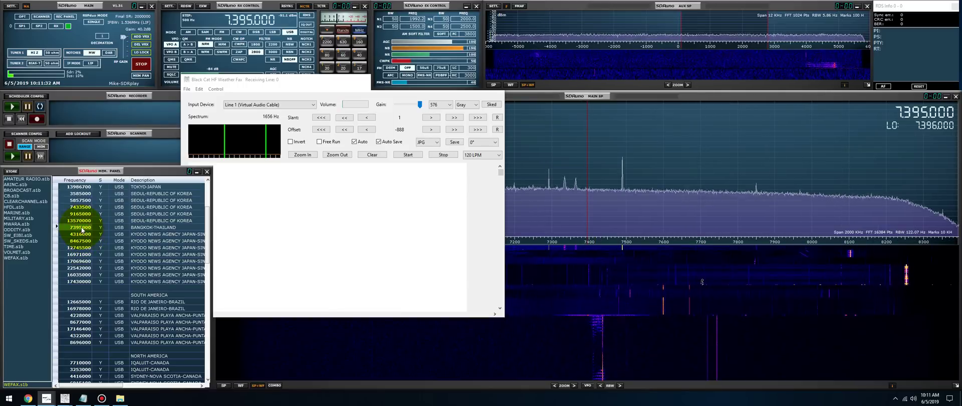
{"action": "double_click", "coordinate": [82, 220]}
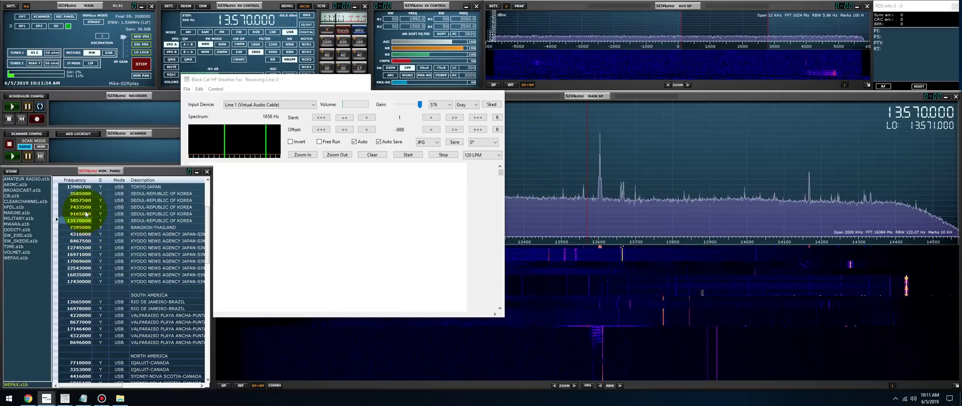
{"action": "double_click", "coordinate": [86, 214]}
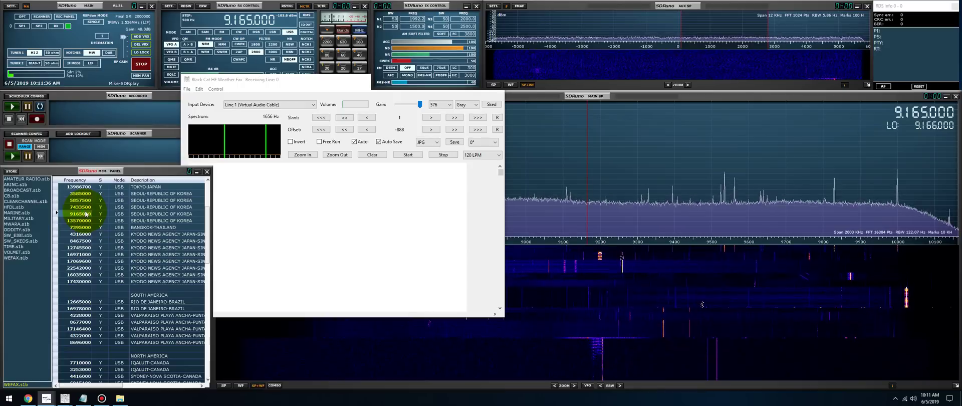
{"action": "double_click", "coordinate": [87, 207]}
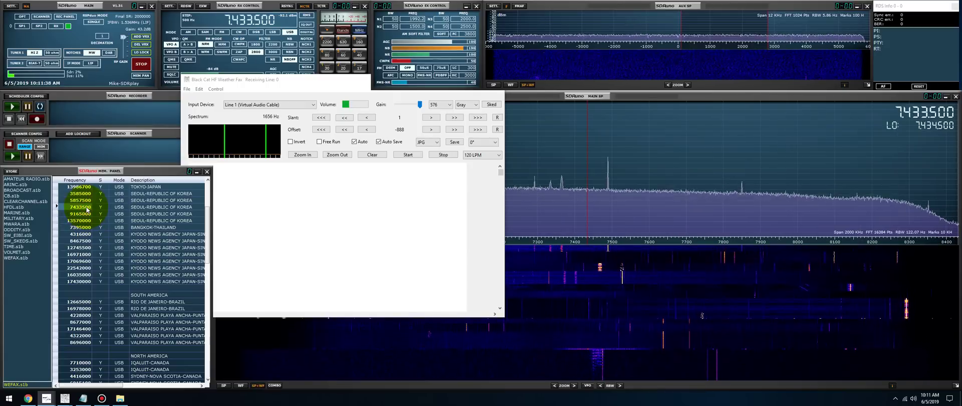
{"action": "double_click", "coordinate": [80, 201]}
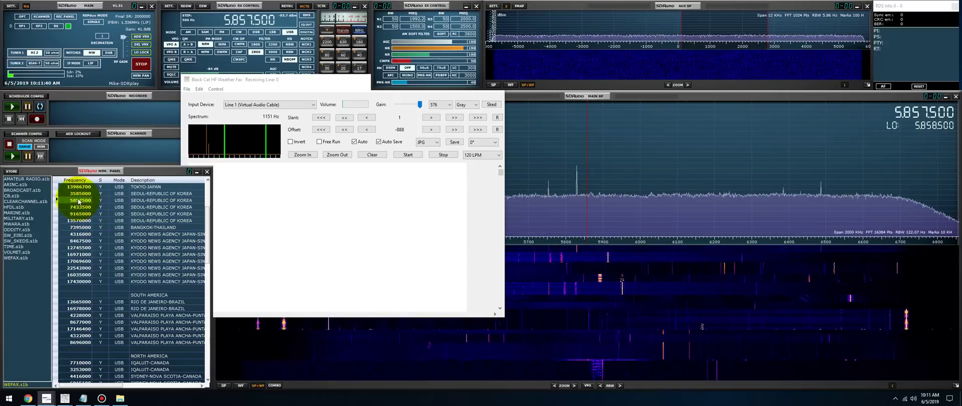
{"action": "double_click", "coordinate": [79, 193]}
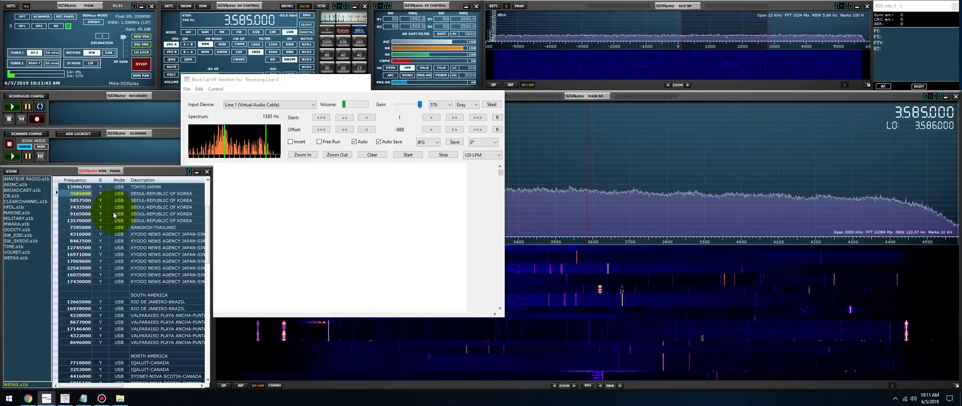
{"action": "scroll", "coordinate": [114, 216], "scroll_direction": "up", "scroll_amount": 2}
{"action": "double_click", "coordinate": [82, 227]}
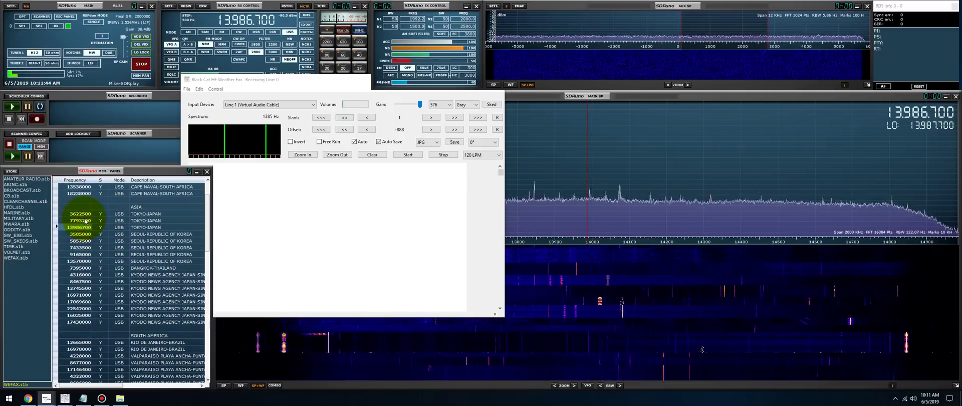
{"action": "double_click", "coordinate": [80, 221]}
{"action": "scroll", "coordinate": [97, 333], "scroll_direction": "down", "scroll_amount": 1}
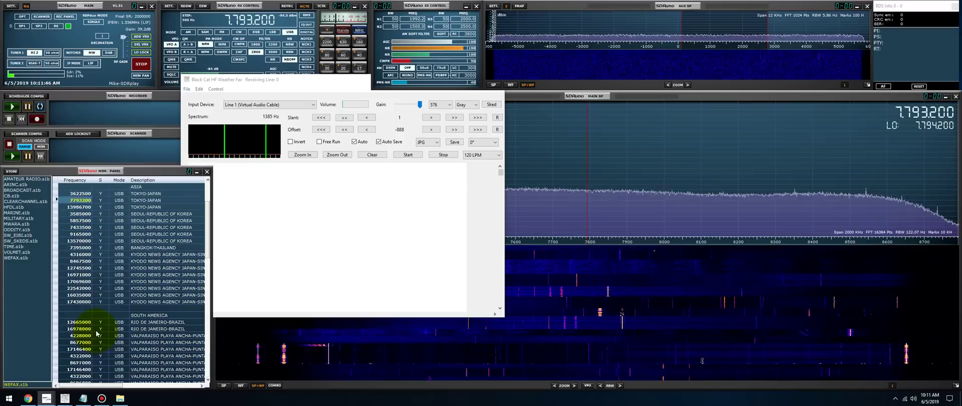
Tune Pt. Reyes 8680100, start fax reception, and fine-tune the frequency to 8.679300 MHz.
{"action": "scroll", "coordinate": [97, 333], "scroll_direction": "down", "scroll_amount": 6}
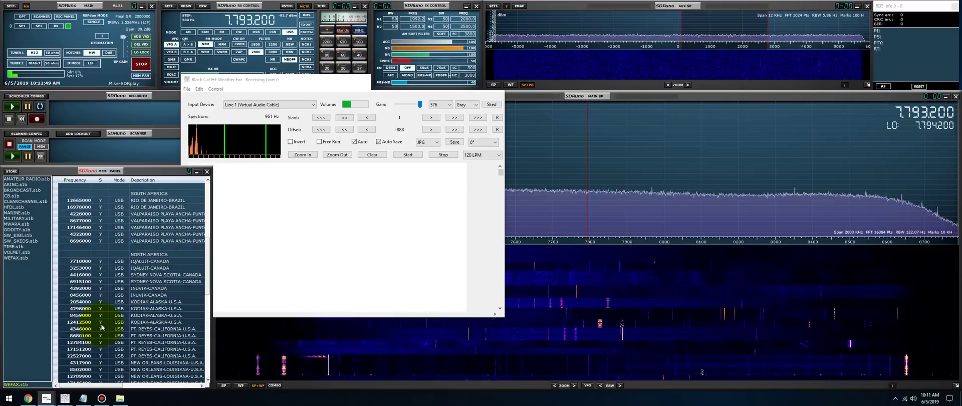
{"action": "double_click", "coordinate": [79, 329]}
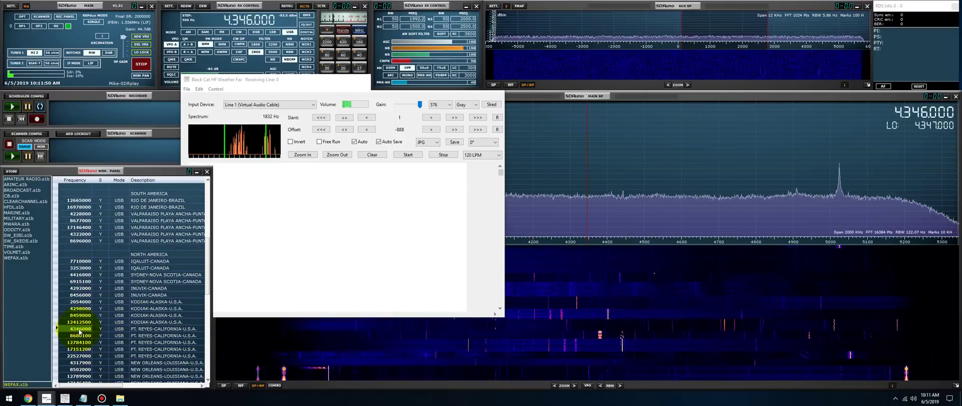
{"action": "double_click", "coordinate": [79, 336]}
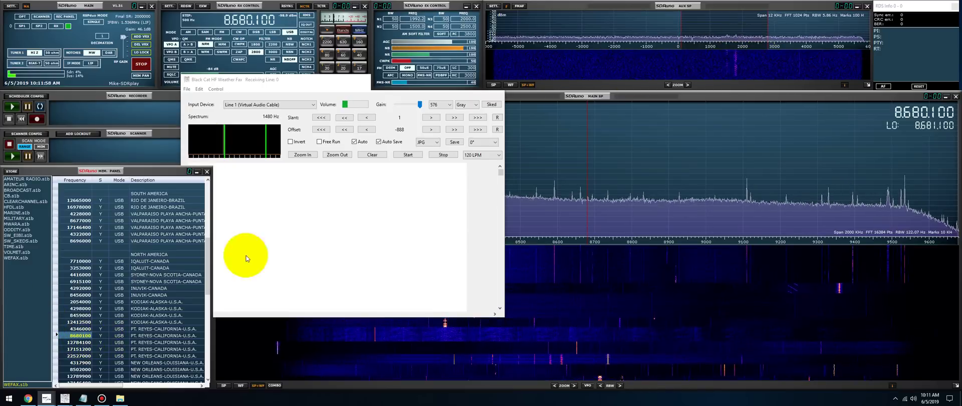
{"action": "left_click", "coordinate": [406, 154]}
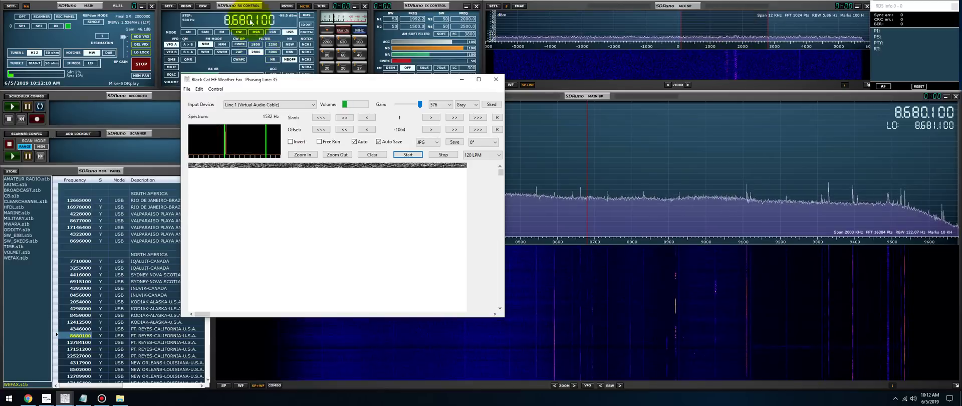
{"action": "scroll", "coordinate": [257, 23], "scroll_direction": "down", "scroll_amount": 2}
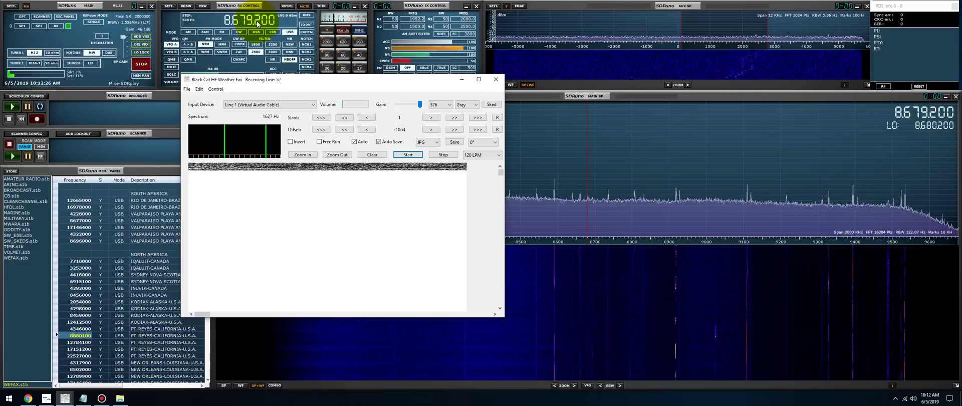
{"action": "scroll", "coordinate": [257, 24], "scroll_direction": "up", "scroll_amount": 1}
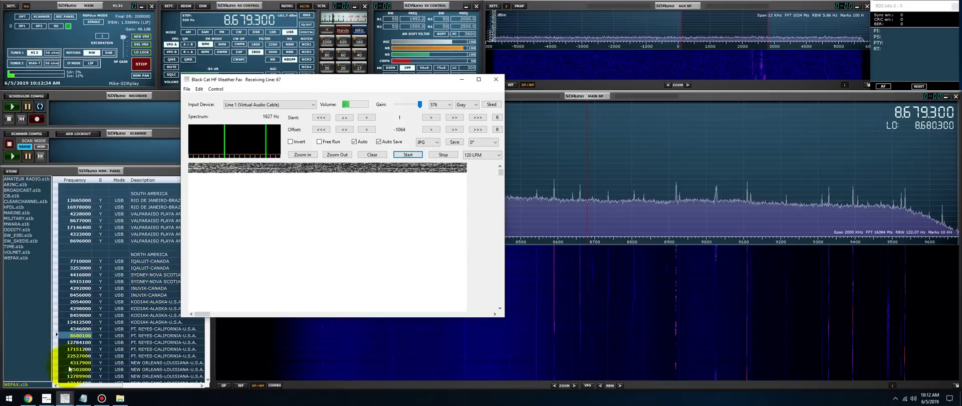
Tune Pt. Reyes 12784100, fine-tune to about 12.7836 MHz, and bring the fax decoder forward.
{"action": "double_click", "coordinate": [80, 342]}
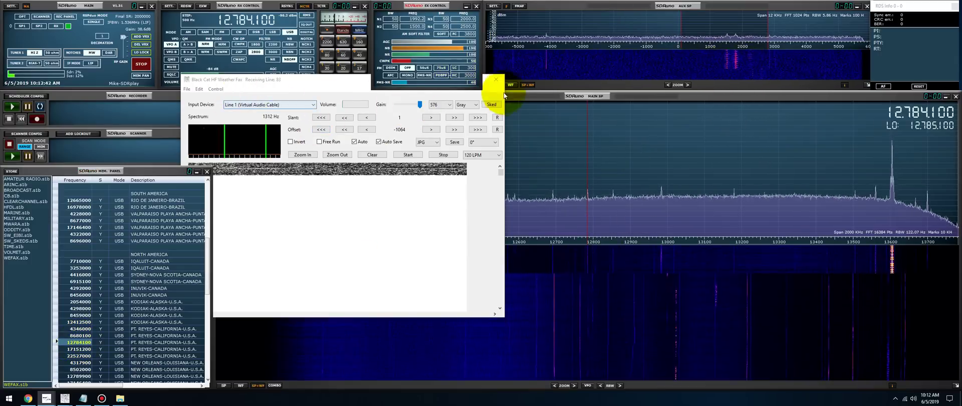
{"action": "left_click", "coordinate": [258, 24]}
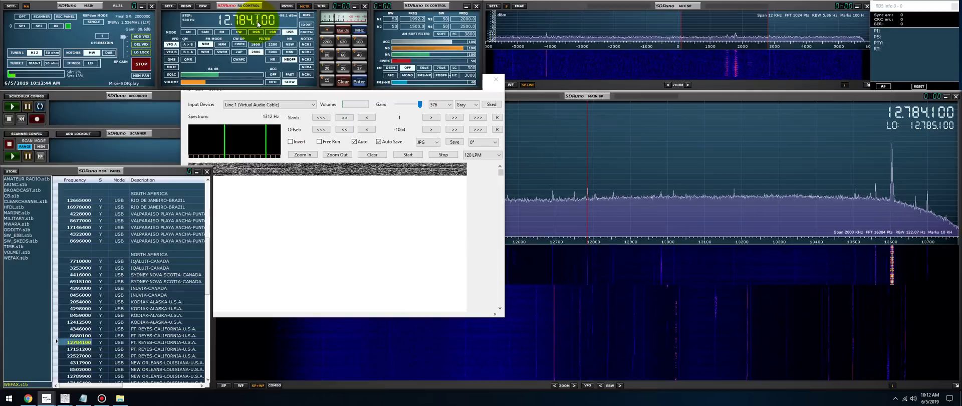
{"action": "left_click", "coordinate": [258, 23]}
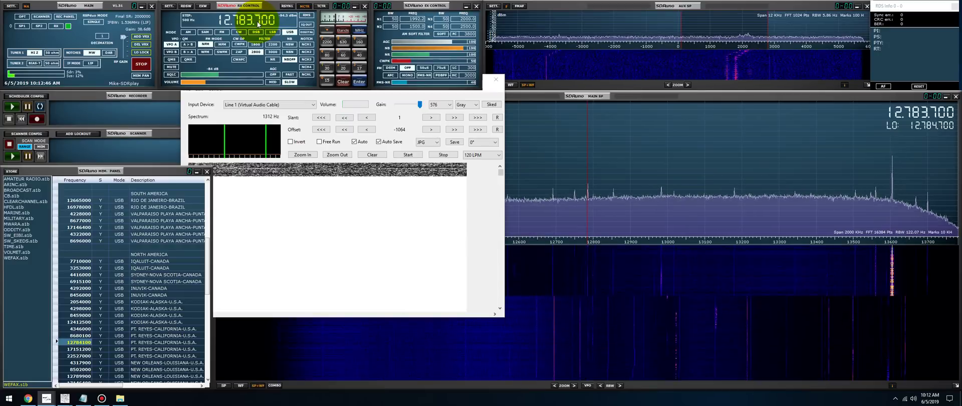
{"action": "left_click", "coordinate": [259, 24]}
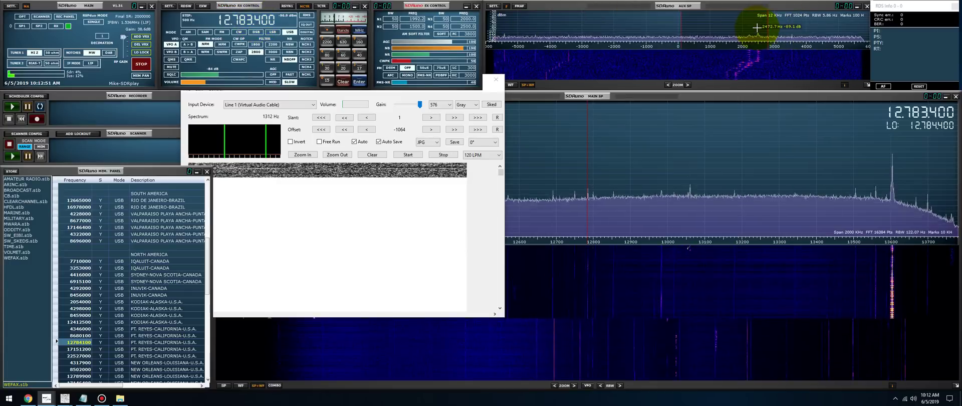
{"action": "left_click", "coordinate": [261, 22]}
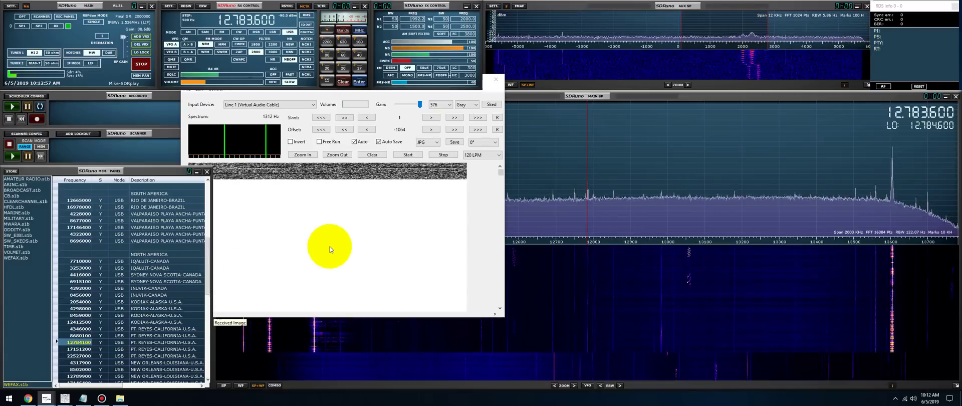
{"action": "left_click", "coordinate": [327, 248]}
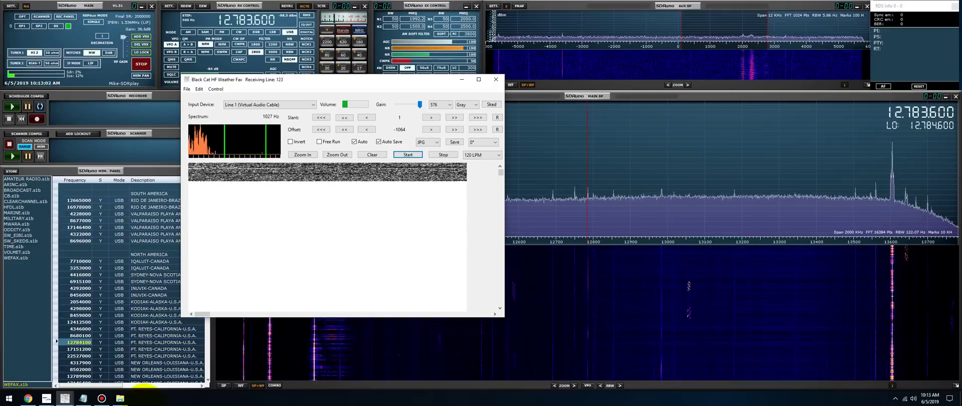
Step through stations 4317900, 8502000, 12789900, 17146400, 4235000 and 6340500.
{"action": "double_click", "coordinate": [73, 363]}
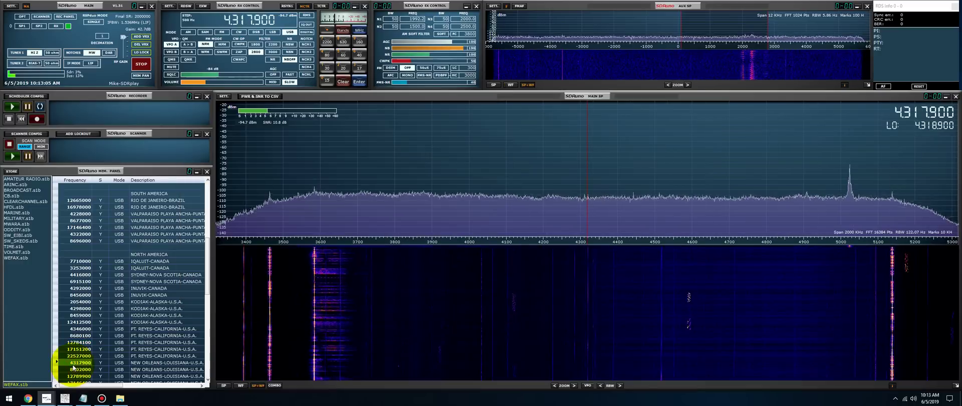
{"action": "double_click", "coordinate": [74, 369]}
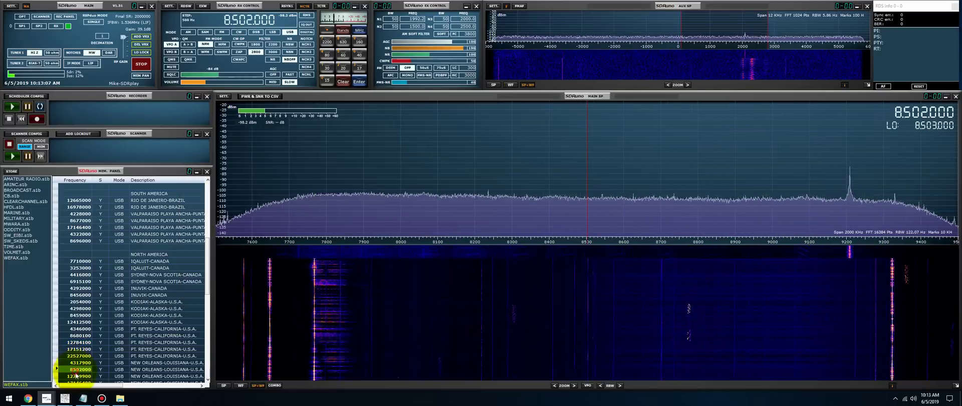
{"action": "scroll", "coordinate": [76, 365], "scroll_direction": "down", "scroll_amount": 1}
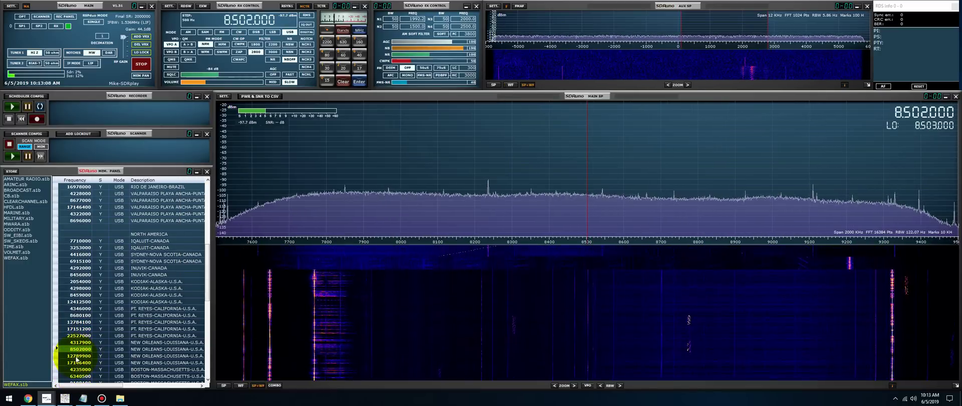
{"action": "double_click", "coordinate": [76, 356]}
{"action": "double_click", "coordinate": [78, 362]}
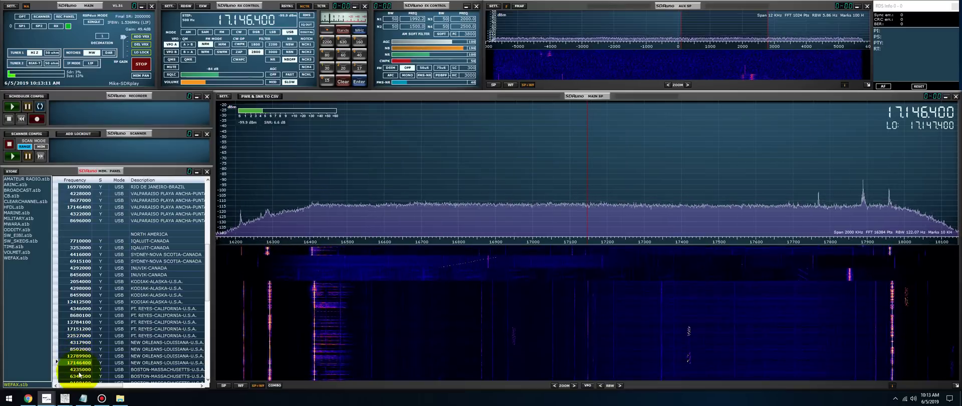
{"action": "double_click", "coordinate": [79, 371]}
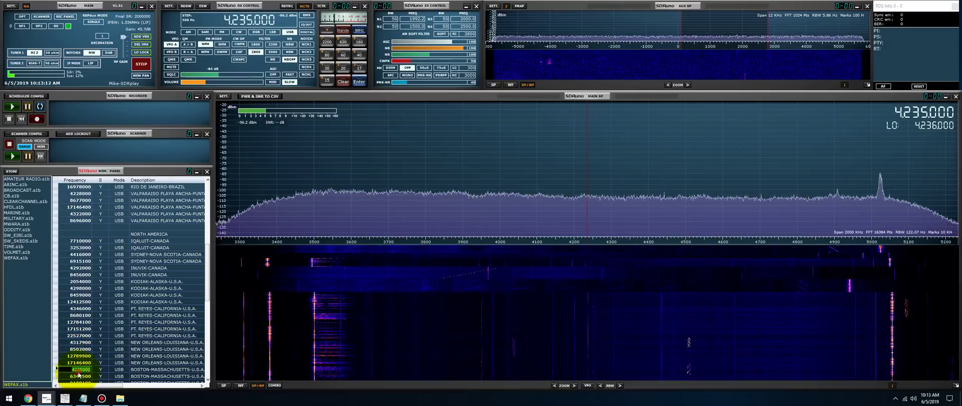
{"action": "double_click", "coordinate": [79, 376]}
Tune to the 12750000 Boston entry and fine-tune down to 12.748100 MHz.
{"action": "scroll", "coordinate": [81, 373], "scroll_direction": "down", "scroll_amount": 2}
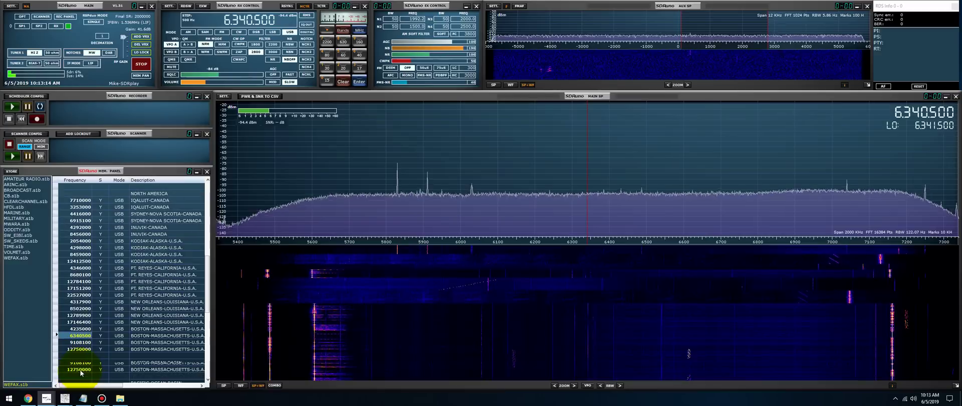
{"action": "double_click", "coordinate": [83, 348]}
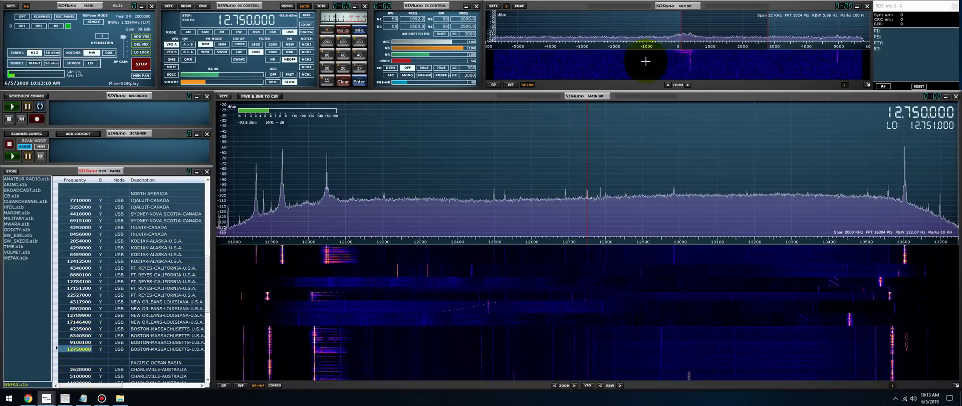
{"action": "left_click", "coordinate": [260, 22]}
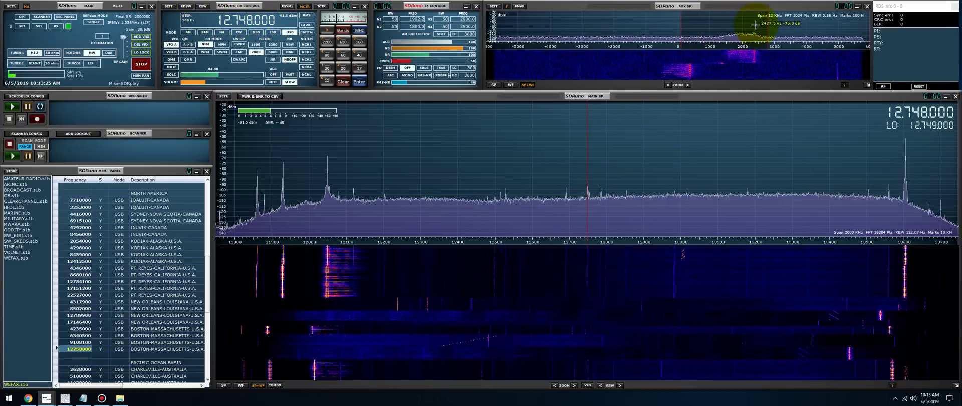
{"action": "scroll", "coordinate": [257, 20], "scroll_direction": "up", "scroll_amount": 1}
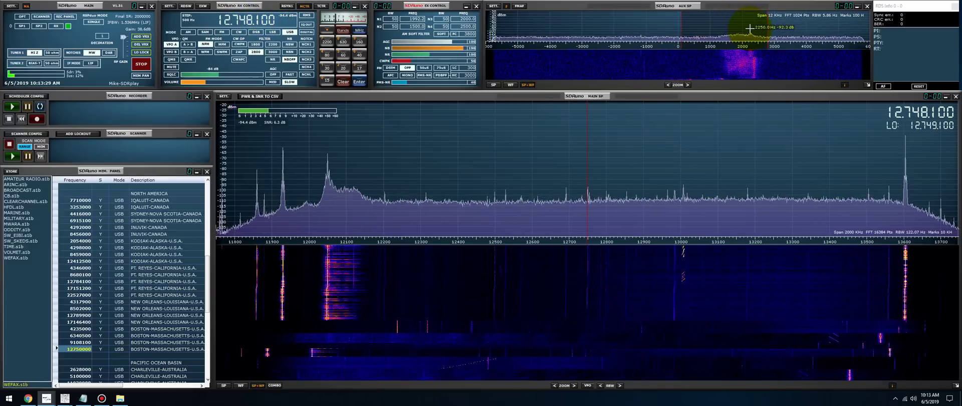
Clear the old fax, restart reception, shift the offset to -1007, and reposition the window.
{"action": "mouse_move", "coordinate": [65, 398]}
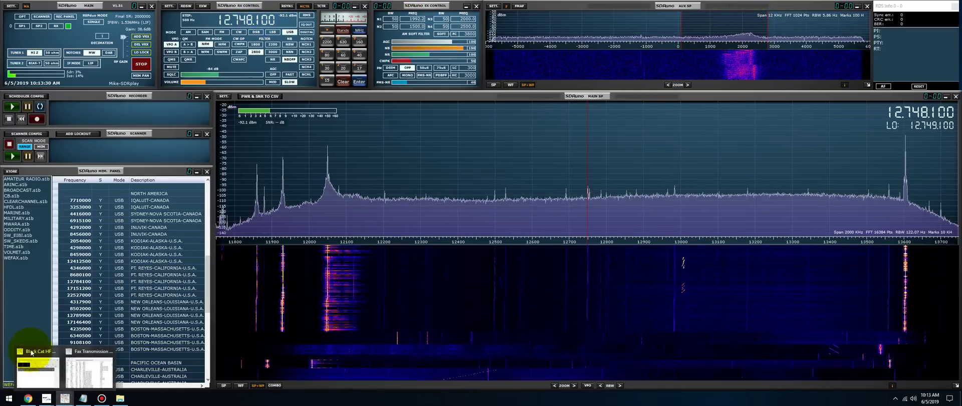
{"action": "left_click", "coordinate": [32, 352]}
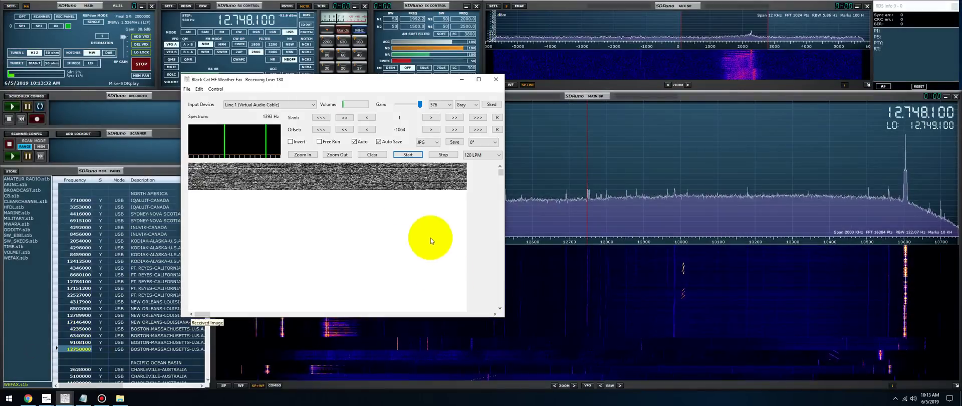
{"action": "left_click", "coordinate": [380, 155]}
{"action": "left_click", "coordinate": [411, 156]}
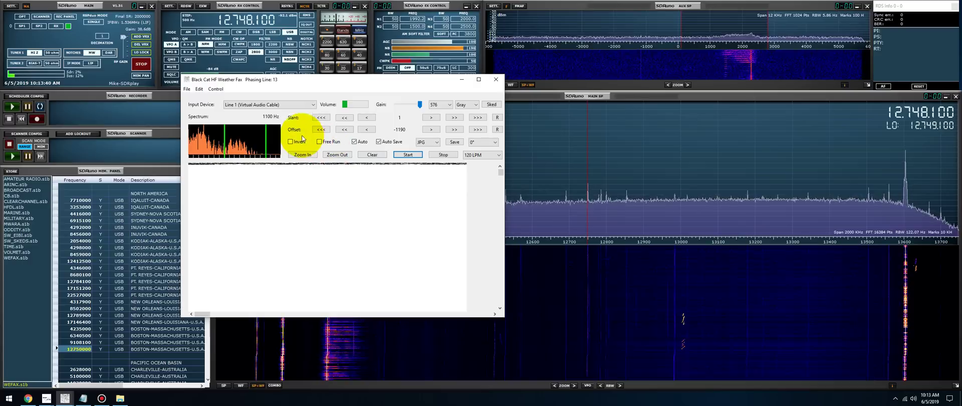
{"action": "left_click", "coordinate": [321, 129]}
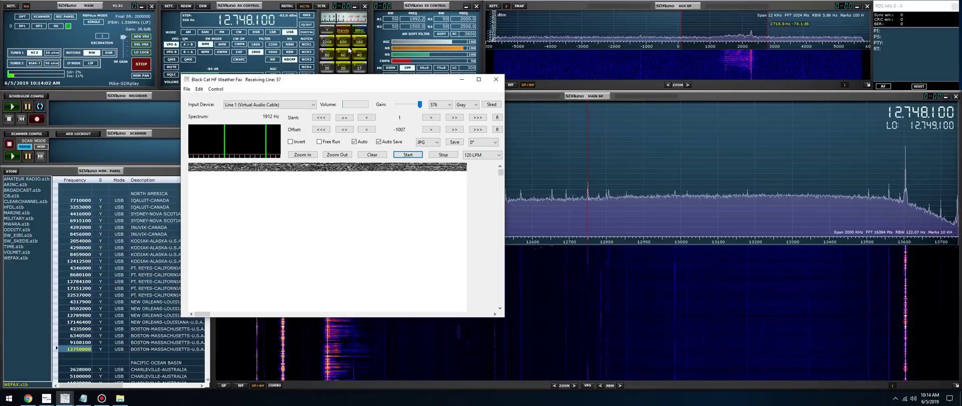
{"action": "left_click_drag", "start_coordinate": [337, 83], "coordinate": [329, 125]}
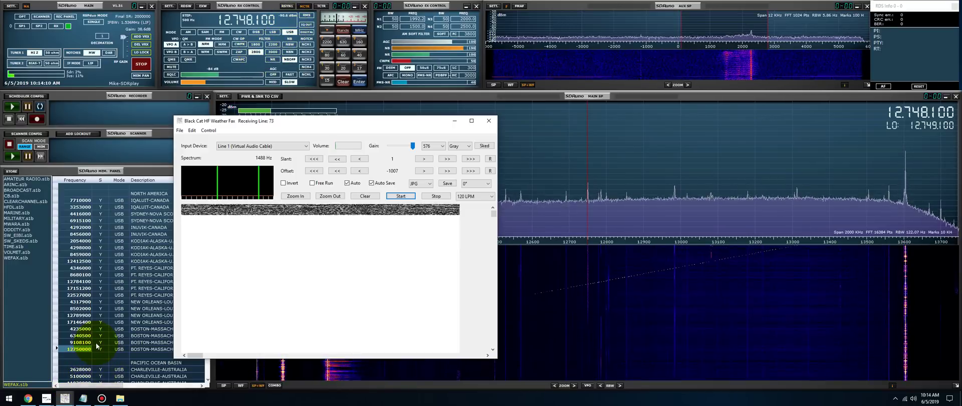
Cycle through 8502000, 12789900, 4317900, 22527000, 17151200, ending on 8502000 New Orleans.
{"action": "double_click", "coordinate": [78, 309]}
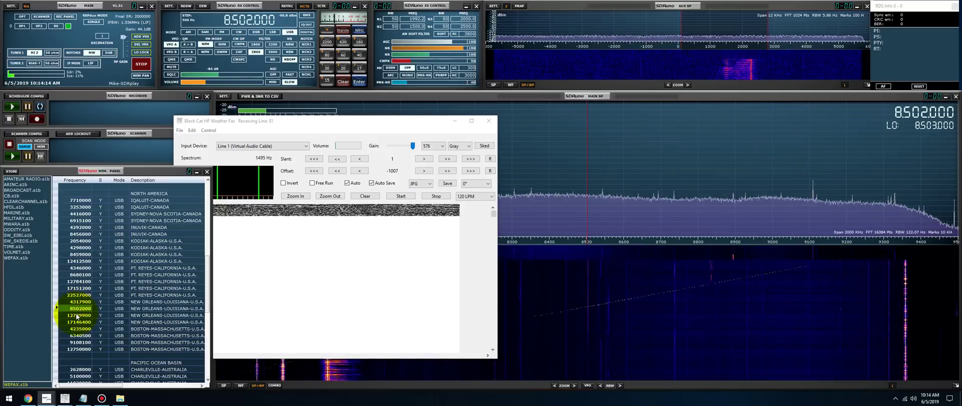
{"action": "double_click", "coordinate": [77, 315]}
{"action": "double_click", "coordinate": [79, 302]}
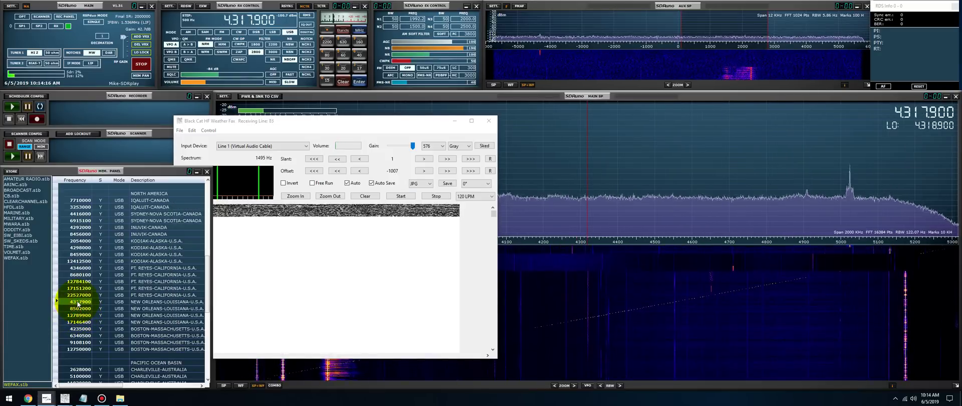
{"action": "double_click", "coordinate": [79, 295]}
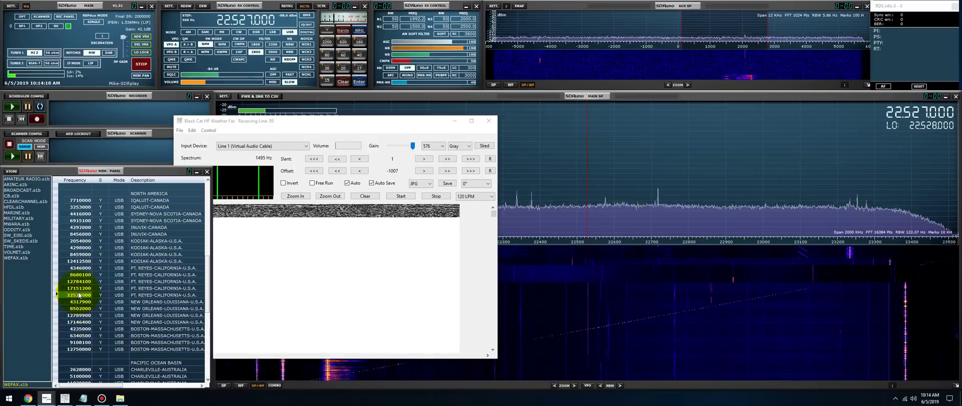
{"action": "double_click", "coordinate": [79, 288]}
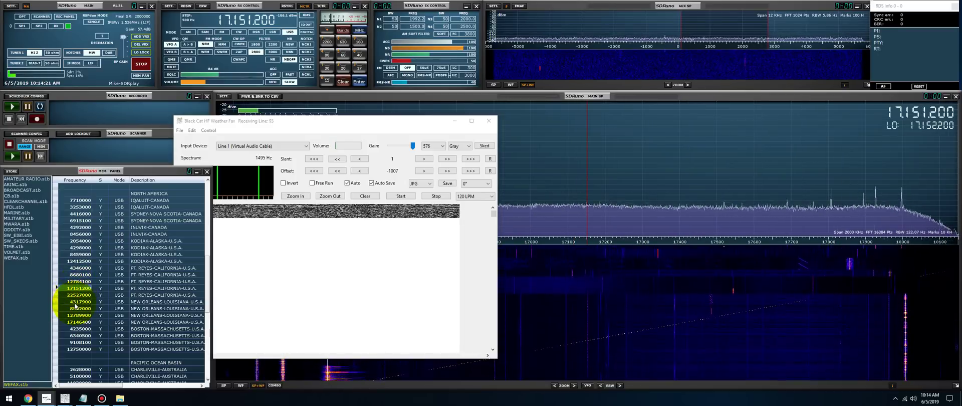
{"action": "double_click", "coordinate": [77, 301]}
{"action": "double_click", "coordinate": [77, 308]}
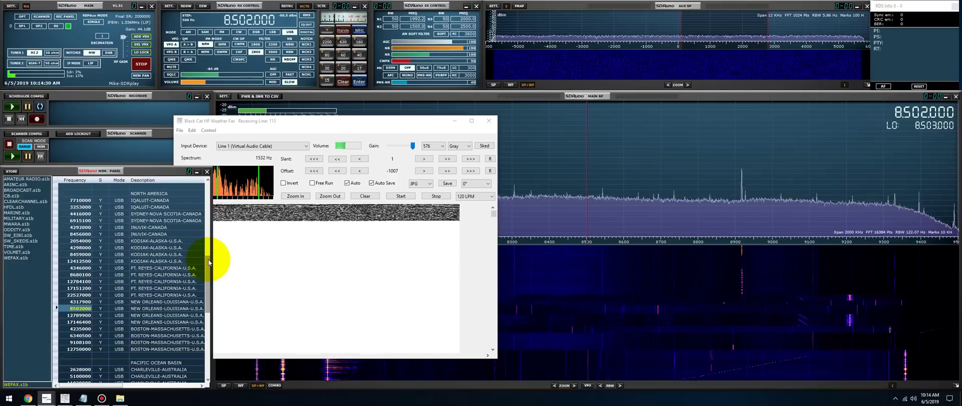
Shift the Black Cat fax window right and slightly up while reception continues.
{"action": "left_click_drag", "start_coordinate": [262, 124], "coordinate": [307, 117]}
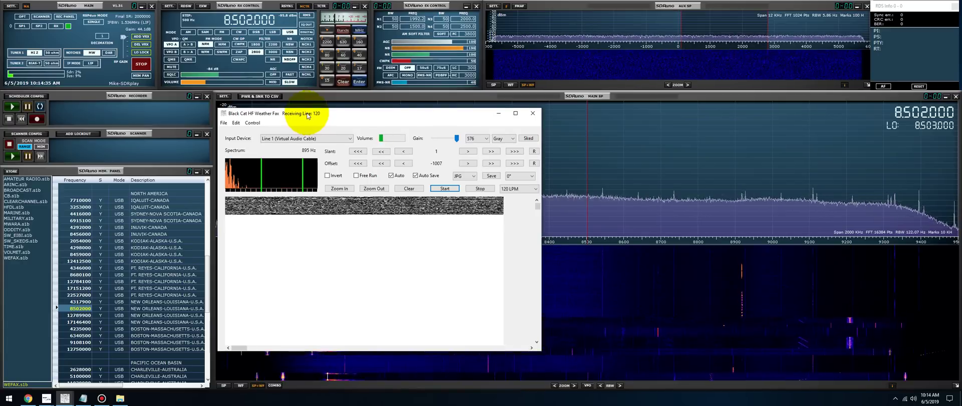
{"action": "left_click_drag", "start_coordinate": [308, 115], "coordinate": [306, 109]}
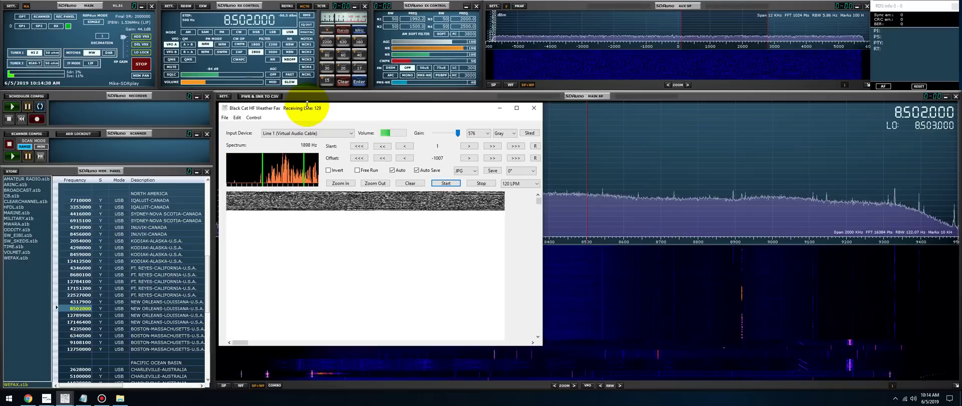